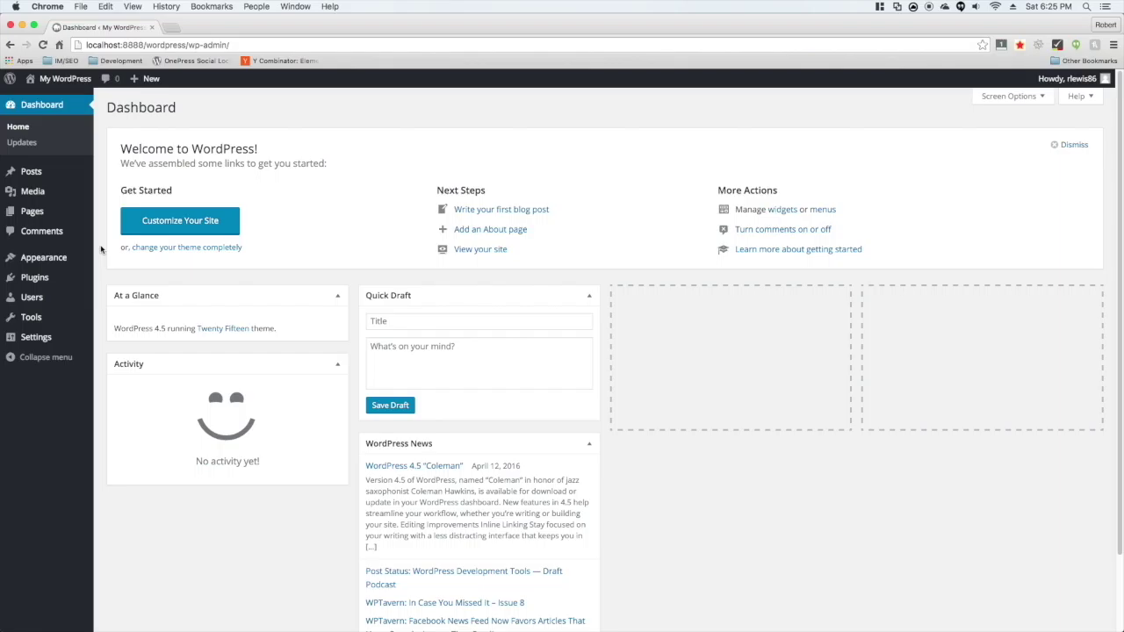
Check the site's lists of existing posts and pages.
{"action": "left_click", "coordinate": [45, 181]}
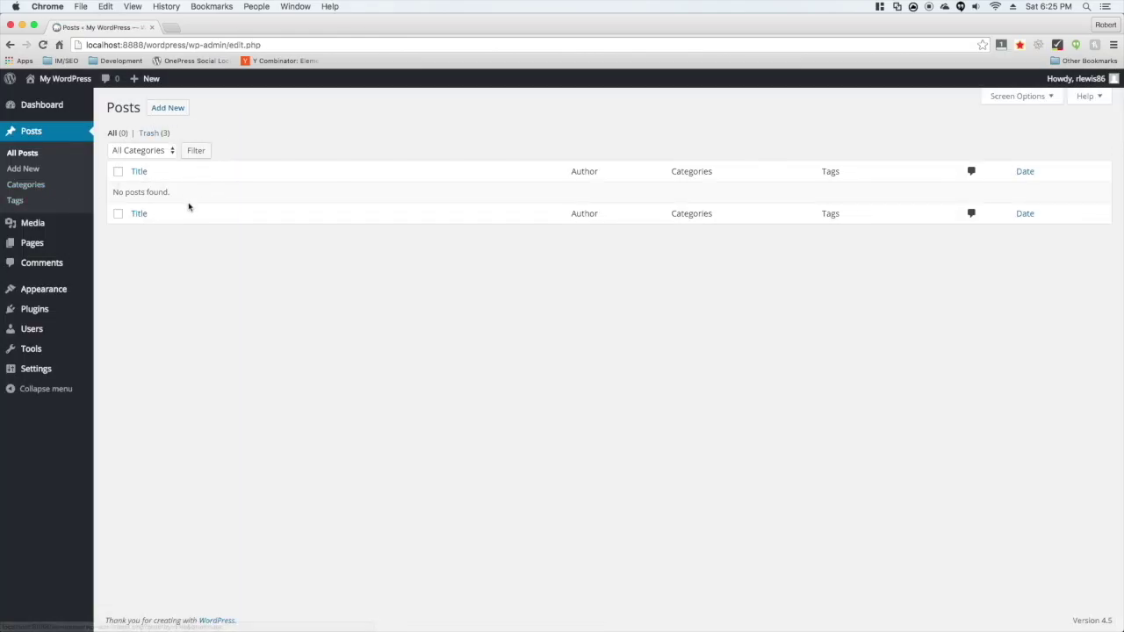
{"action": "left_click", "coordinate": [33, 242]}
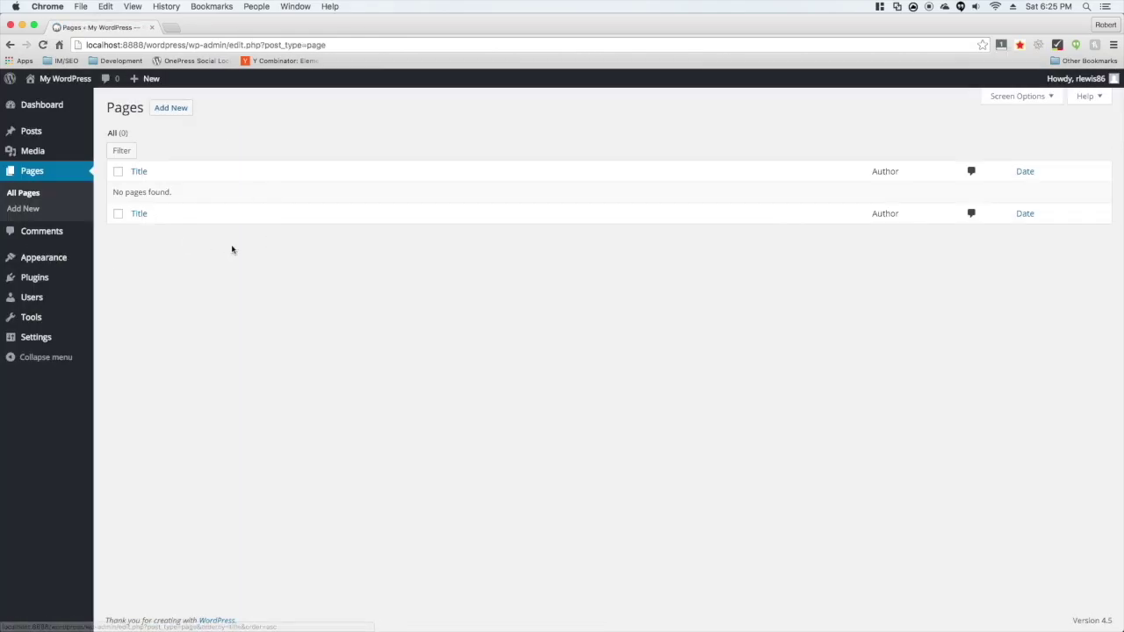
Preview the Simply Pure theme from the featured themes, and install and activate it on the site.
{"action": "left_click", "coordinate": [50, 257]}
{"action": "left_click", "coordinate": [216, 108]}
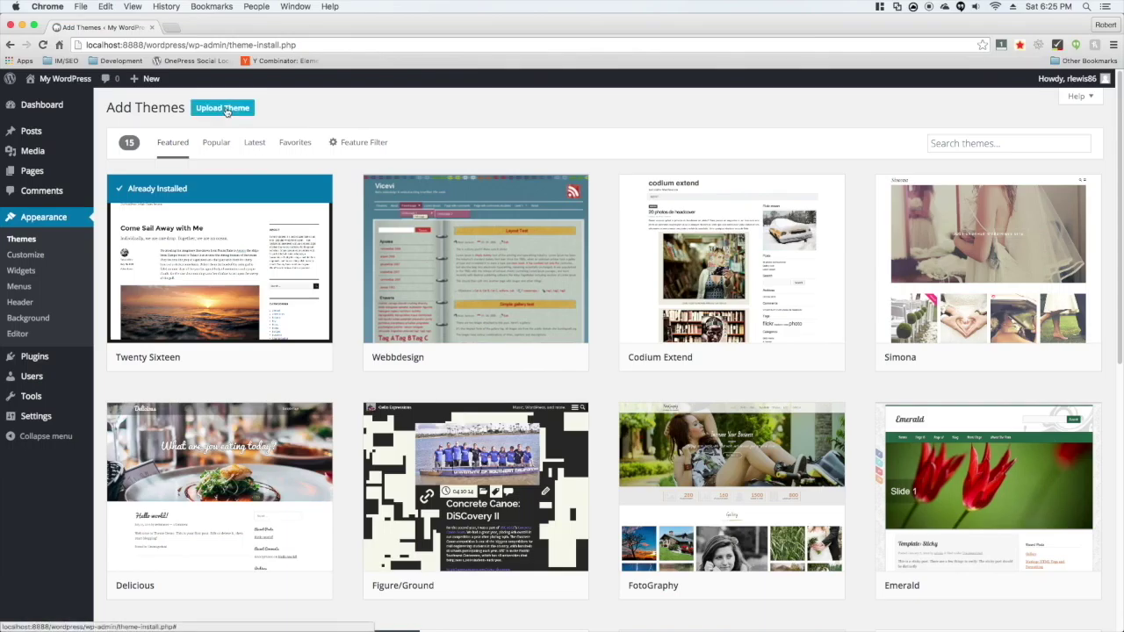
{"action": "scroll", "coordinate": [340, 237], "scroll_direction": "down", "scroll_amount": 2}
{"action": "scroll", "coordinate": [341, 238], "scroll_direction": "down", "scroll_amount": 5}
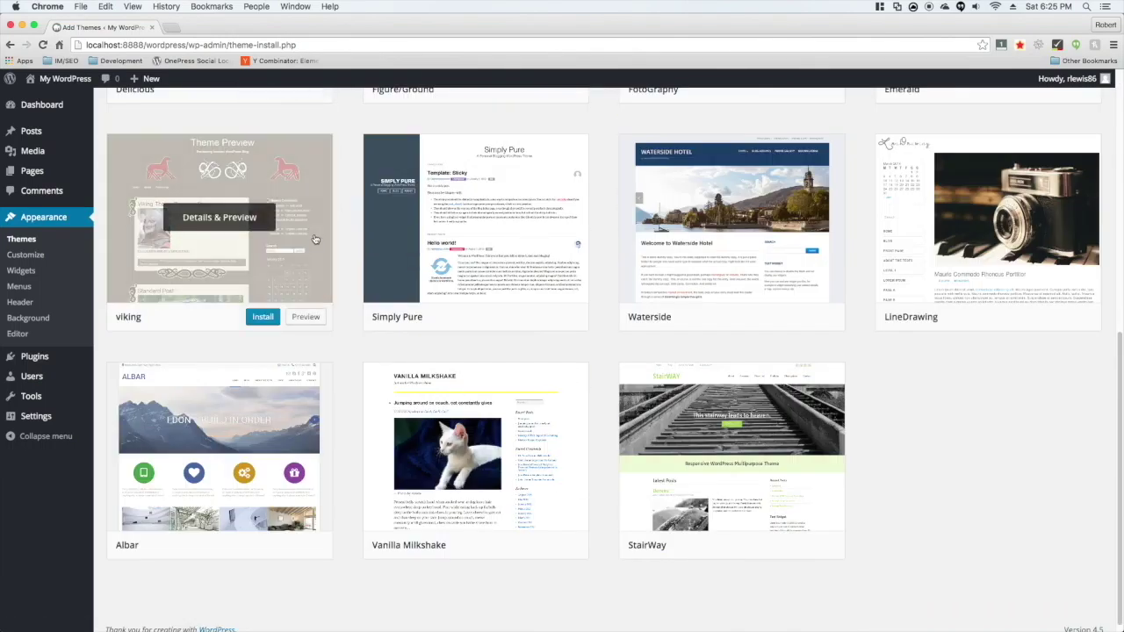
{"action": "left_click", "coordinate": [527, 255]}
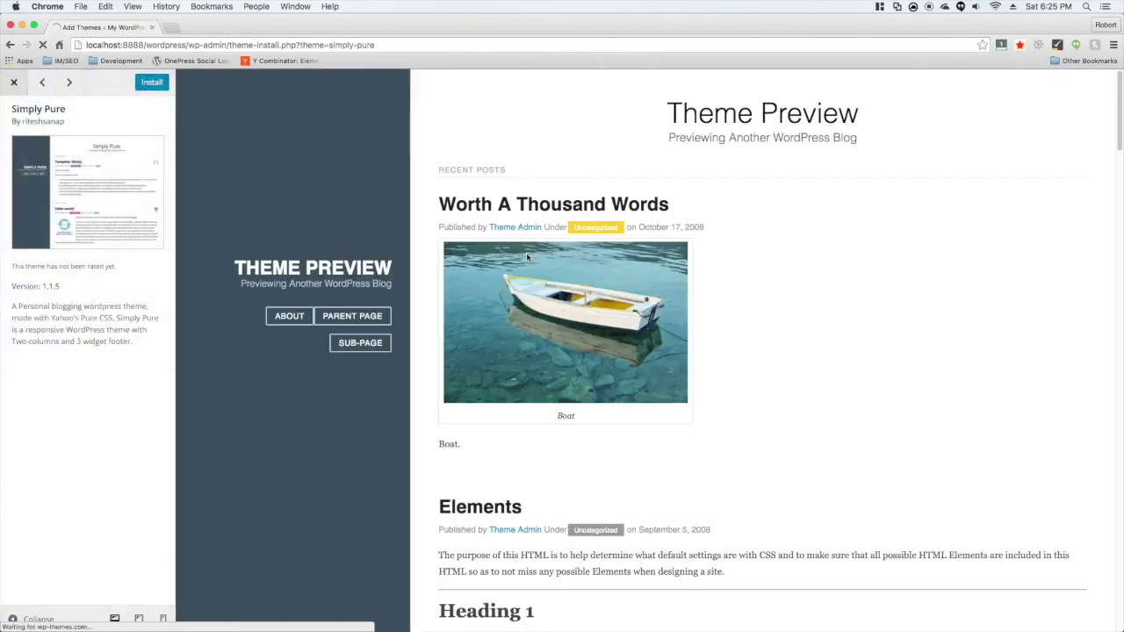
{"action": "scroll", "coordinate": [531, 258], "scroll_direction": "down", "scroll_amount": 6}
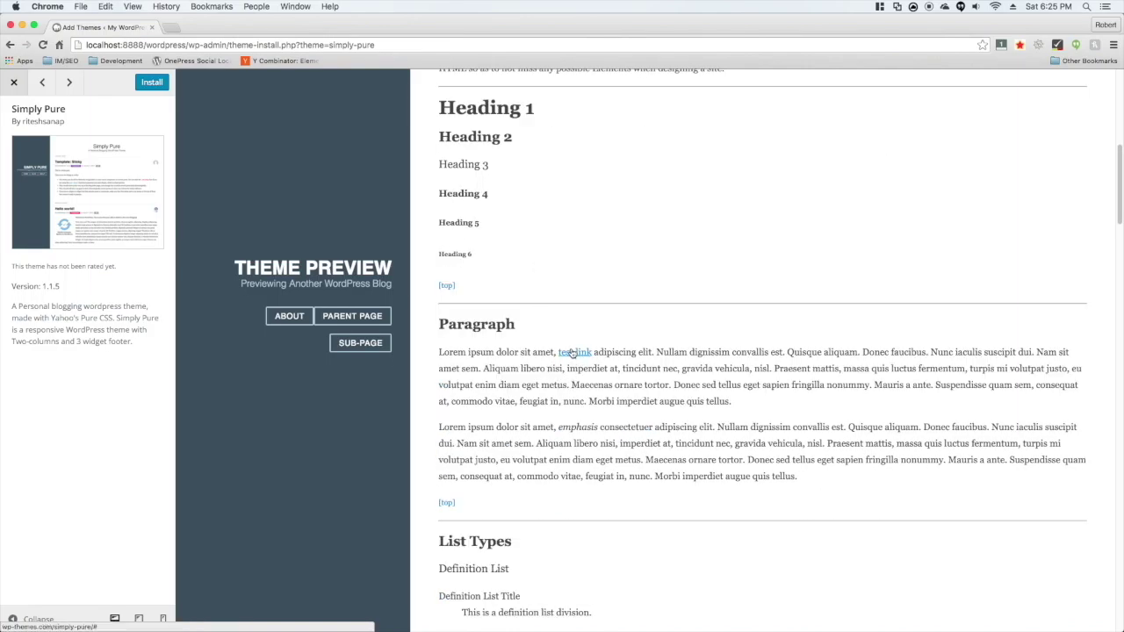
{"action": "scroll", "coordinate": [572, 352], "scroll_direction": "up", "scroll_amount": 5}
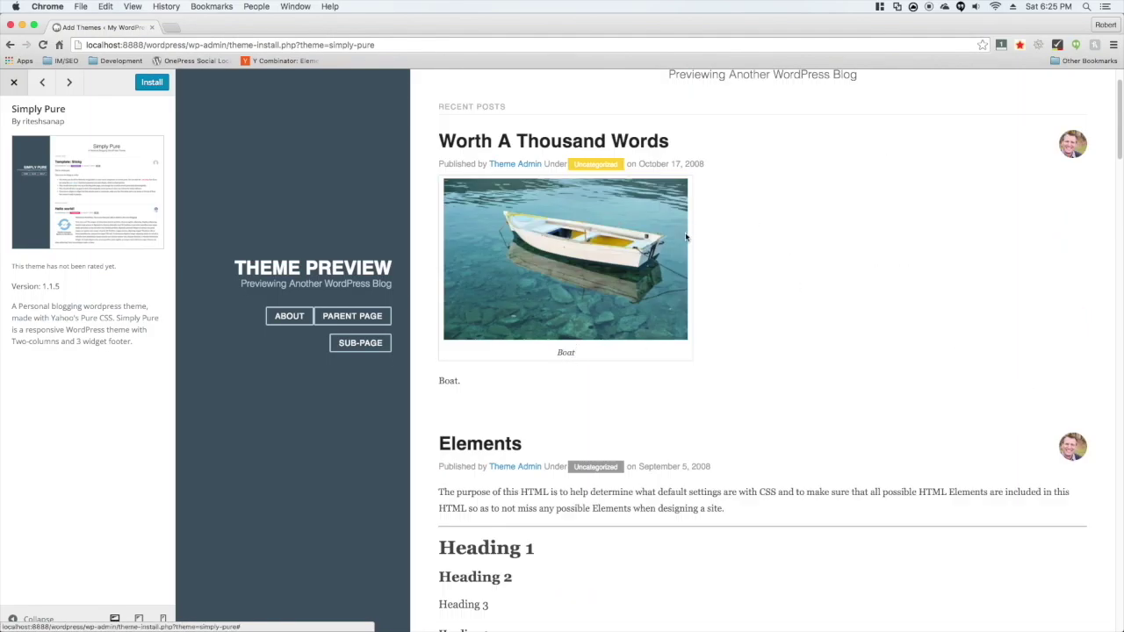
{"action": "scroll", "coordinate": [688, 248], "scroll_direction": "down", "scroll_amount": 1}
{"action": "scroll", "coordinate": [688, 249], "scroll_direction": "up", "scroll_amount": 2}
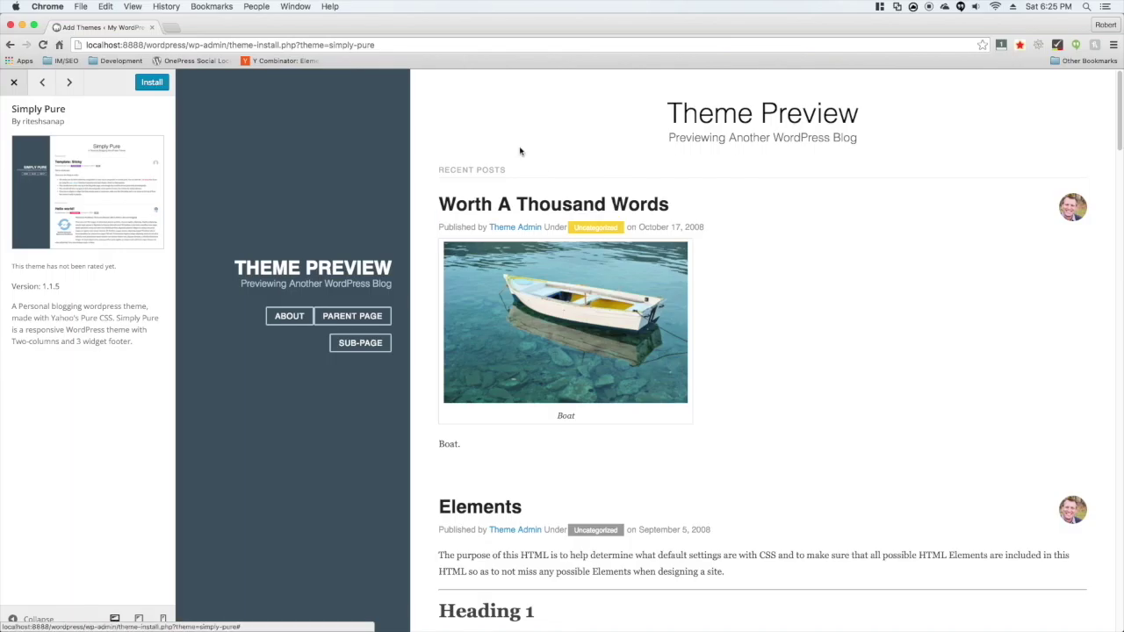
{"action": "left_click", "coordinate": [155, 83]}
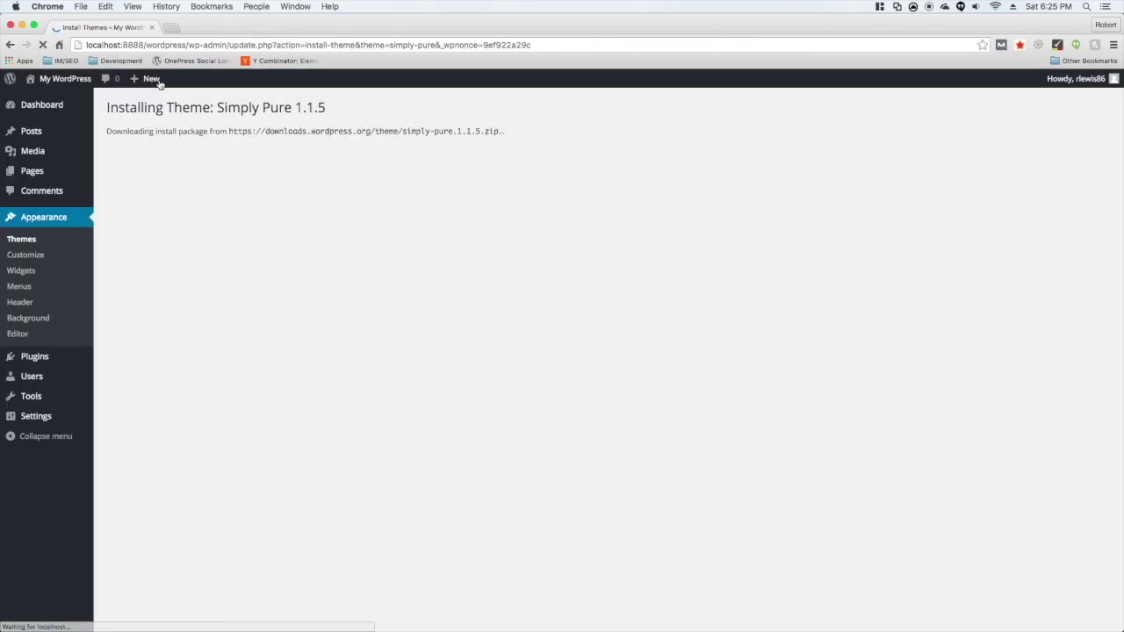
{"action": "left_click", "coordinate": [165, 211]}
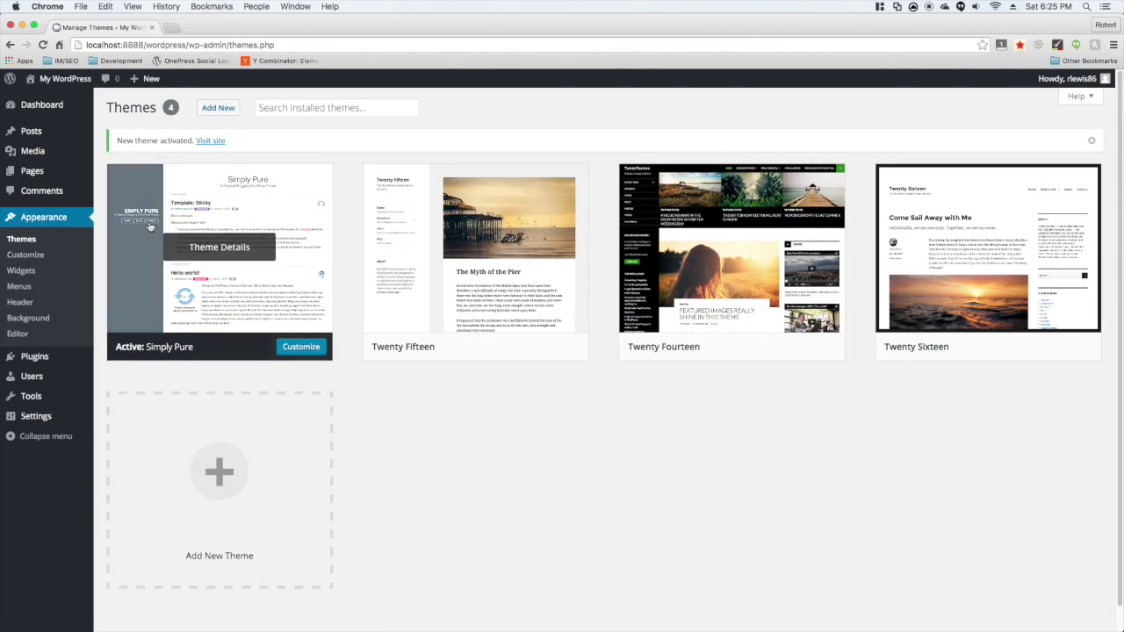
Search the plugin directory for "cache", and install and activate the WP Fastest Cache plugin.
{"action": "left_click", "coordinate": [35, 357]}
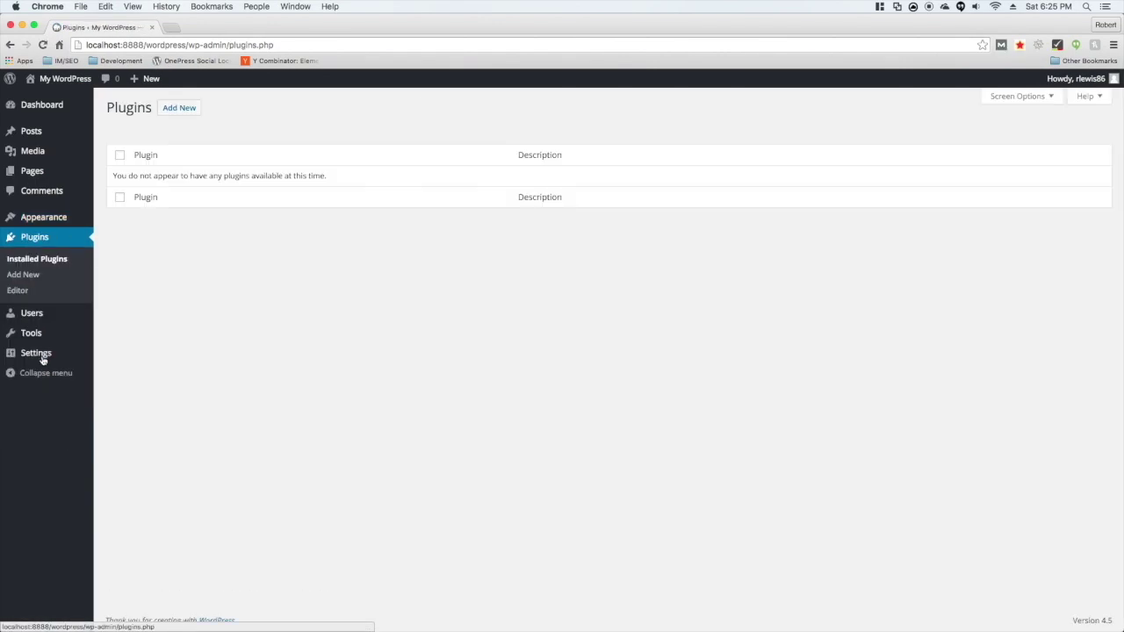
{"action": "left_click", "coordinate": [170, 107]}
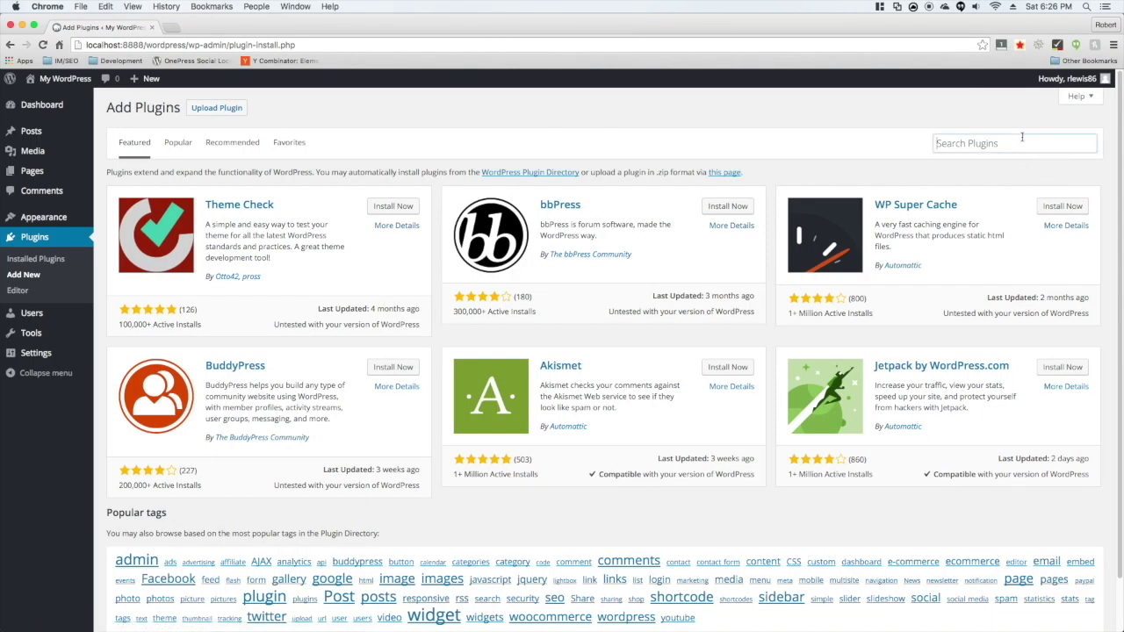
{"action": "left_click", "coordinate": [1022, 139]}
{"action": "type", "text": "c"}
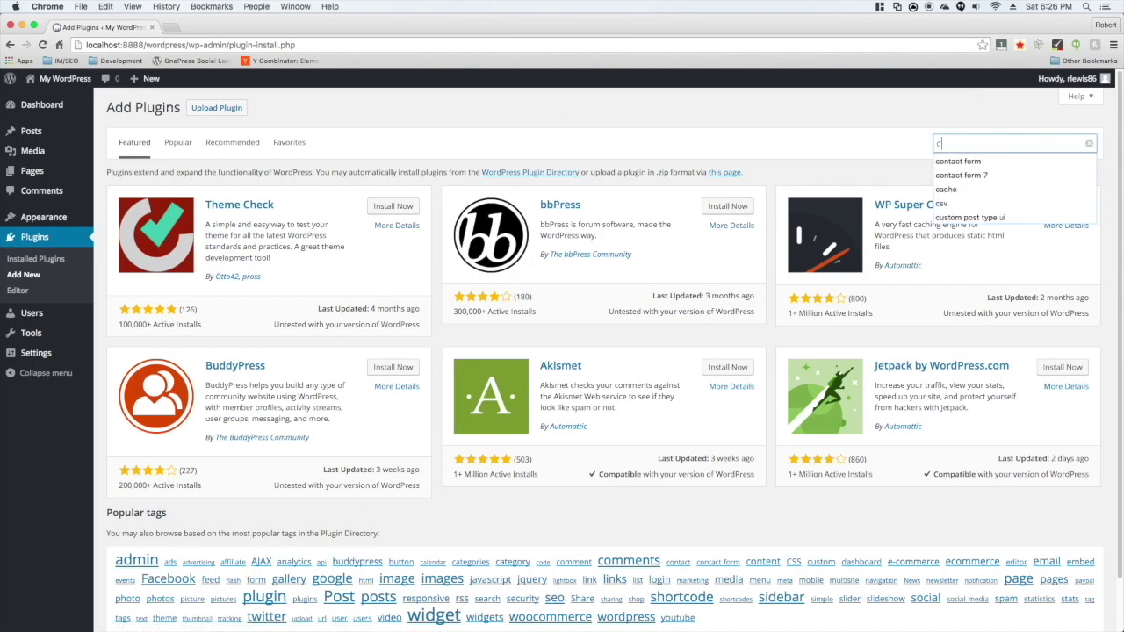
{"action": "type", "text": "ache"}
{"action": "key", "text": "Return"}
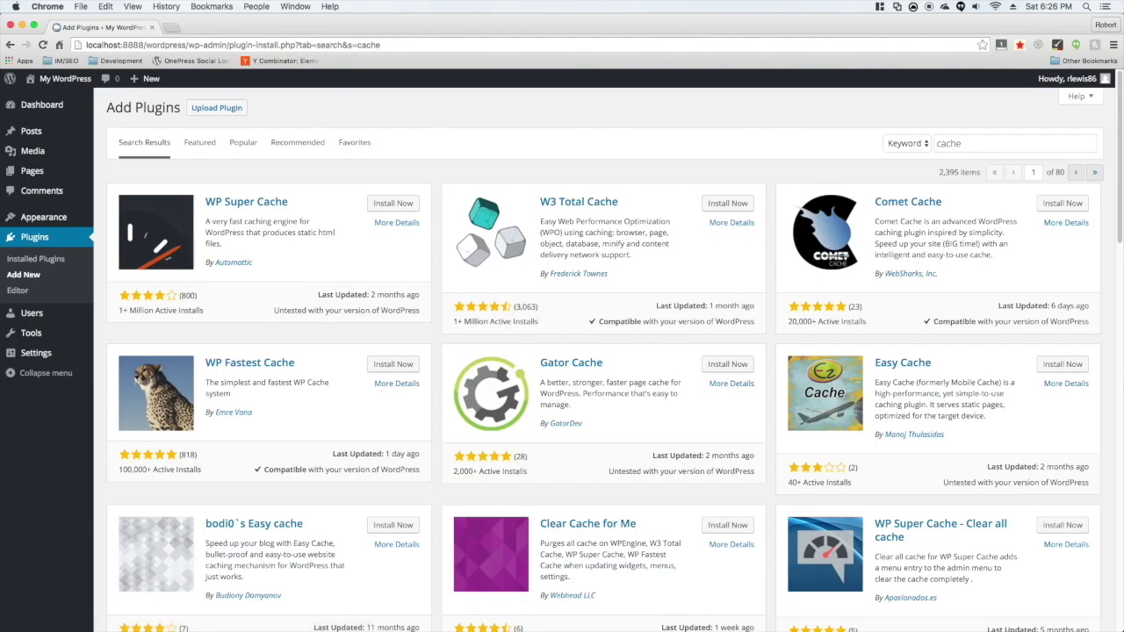
{"action": "left_click", "coordinate": [378, 365]}
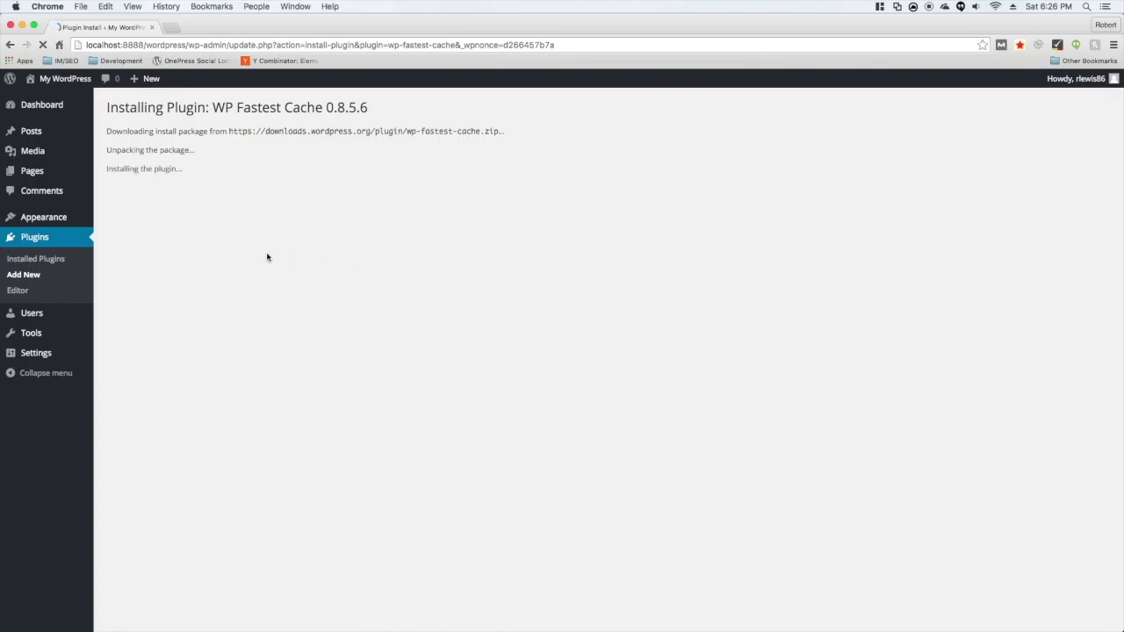
{"action": "left_click", "coordinate": [132, 206]}
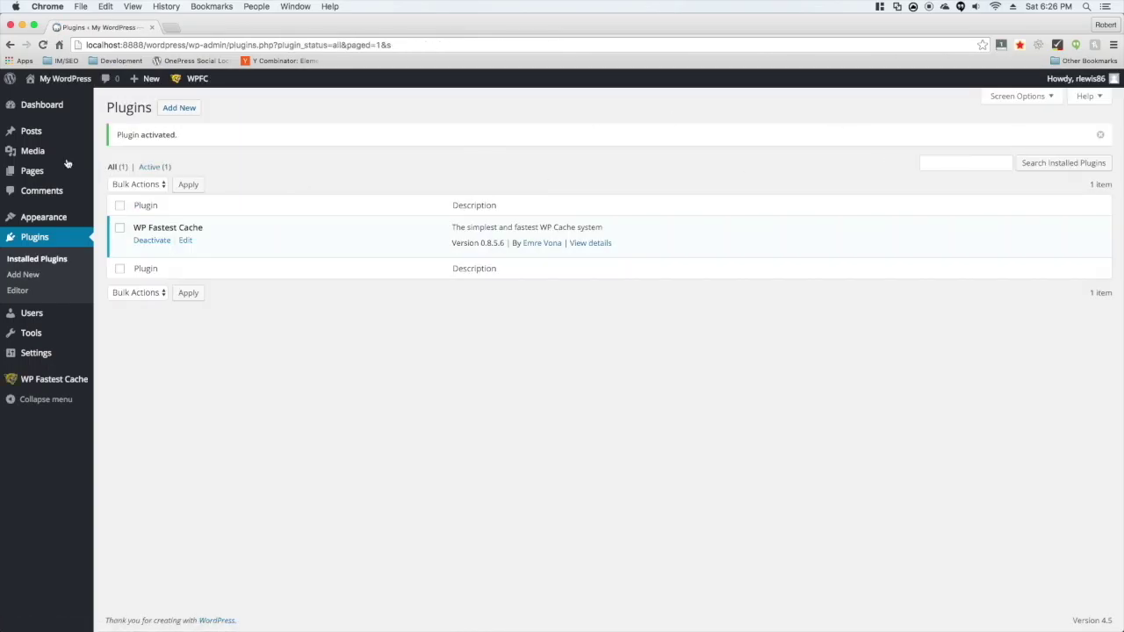
Search the plugin directory for "contact form 7", and install and activate the Contact Form 7 plugin.
{"action": "left_click", "coordinate": [179, 107]}
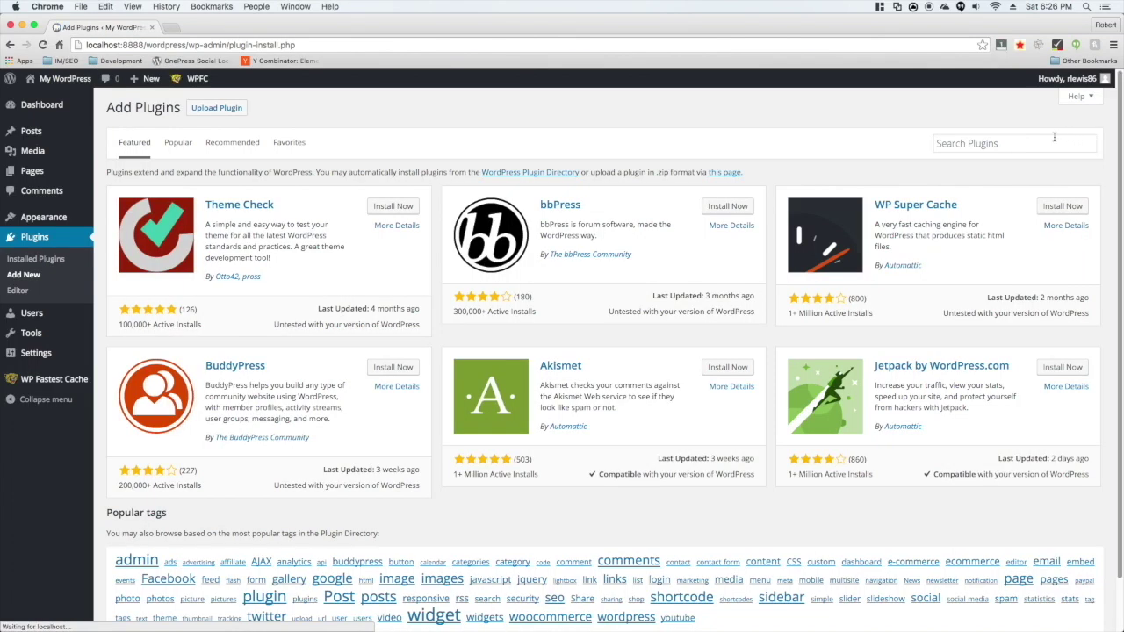
{"action": "left_click", "coordinate": [1023, 141]}
{"action": "type", "text": "cont"}
{"action": "key", "text": "Down"}
{"action": "key", "text": "Down"}
{"action": "key", "text": "Return"}
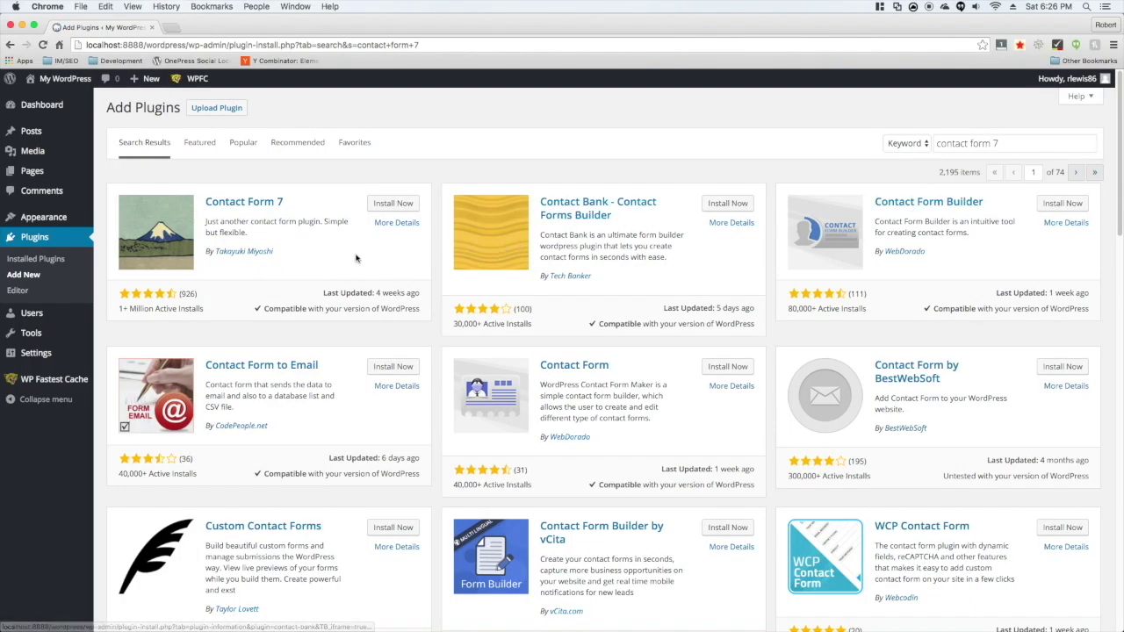
{"action": "left_click", "coordinate": [402, 212]}
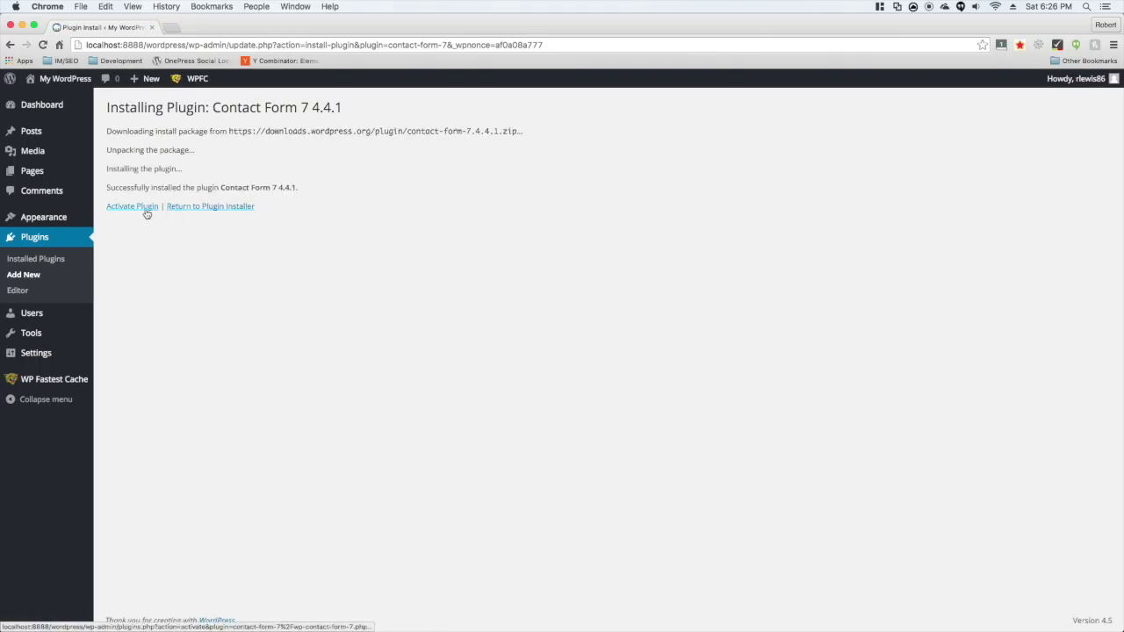
{"action": "left_click", "coordinate": [145, 208]}
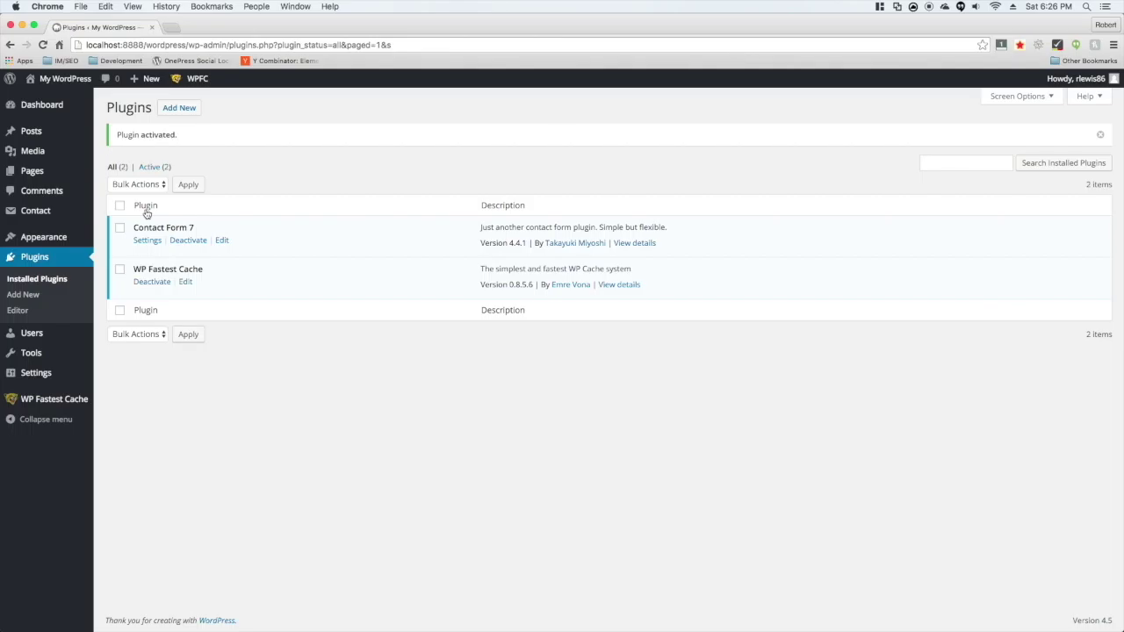
Search the installed plugins for "no comments".
{"action": "left_click", "coordinate": [965, 162]}
{"action": "type", "text": "no comments"}
{"action": "key", "text": "Return"}
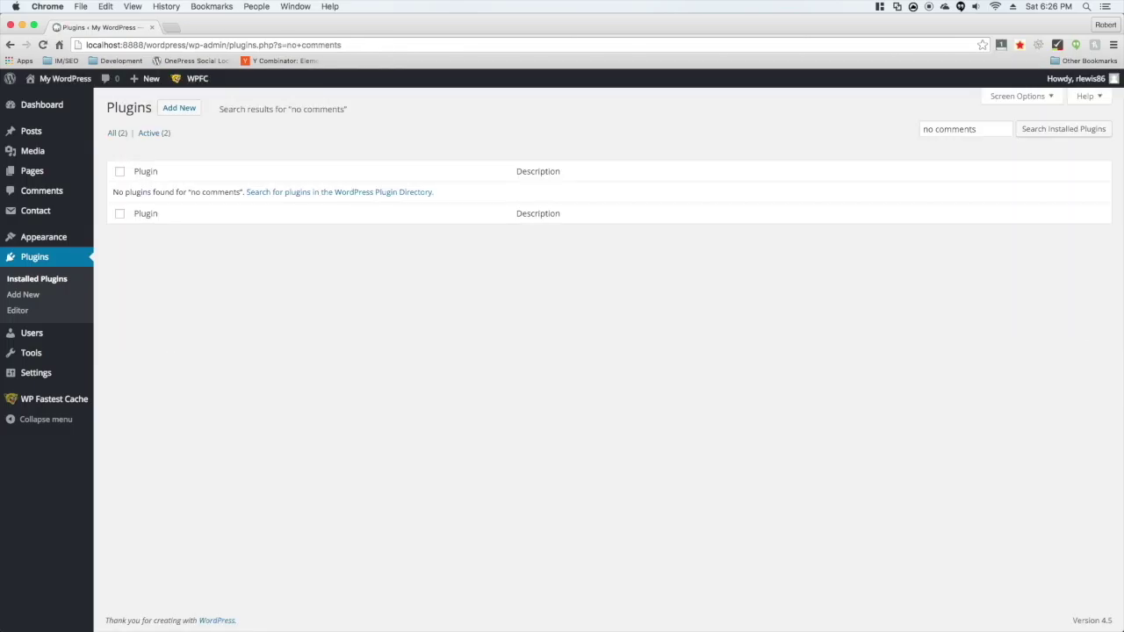
Search the plugin directory for "no comments", and install and activate the No Comments plugin.
{"action": "left_click", "coordinate": [179, 108]}
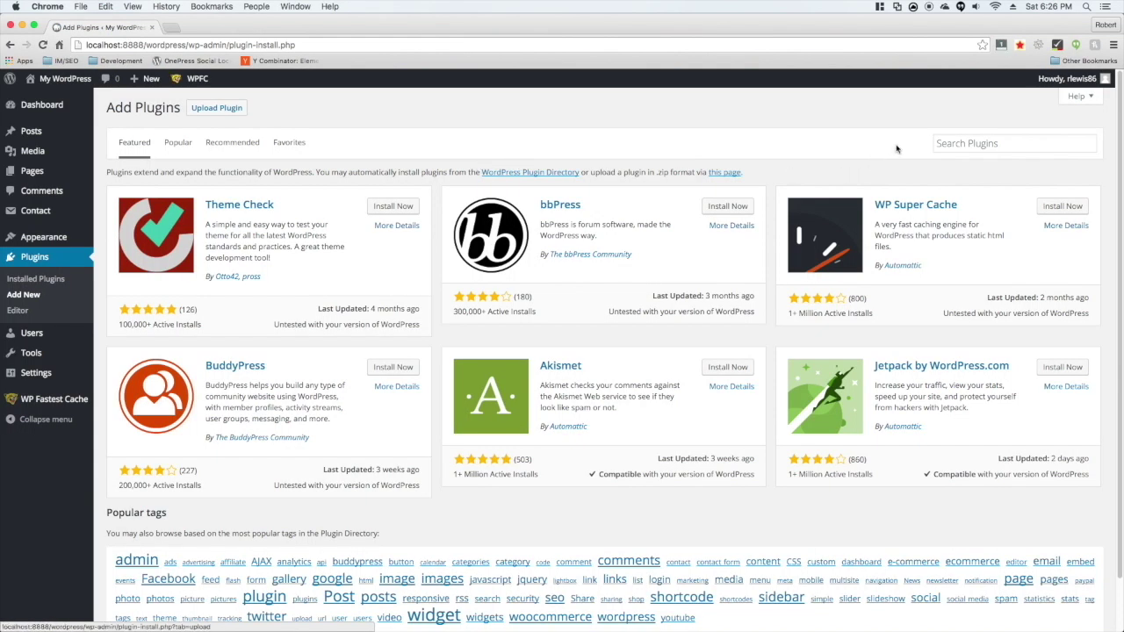
{"action": "left_click", "coordinate": [1027, 144]}
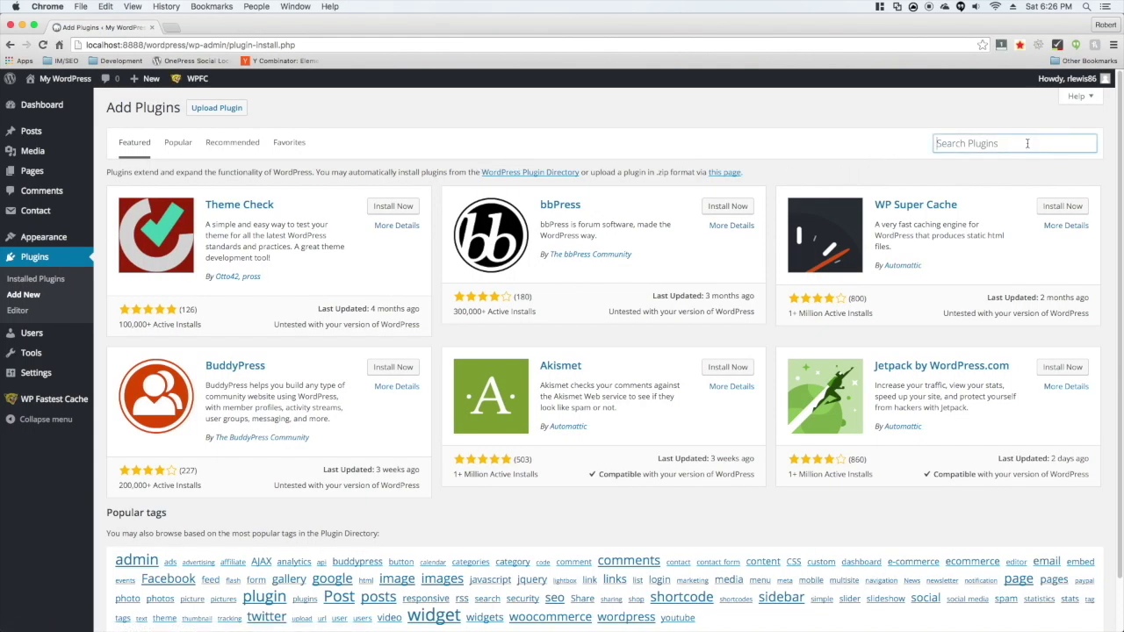
{"action": "type", "text": "no com"}
{"action": "key", "text": "Down"}
{"action": "key", "text": "Return"}
{"action": "key", "text": "Return"}
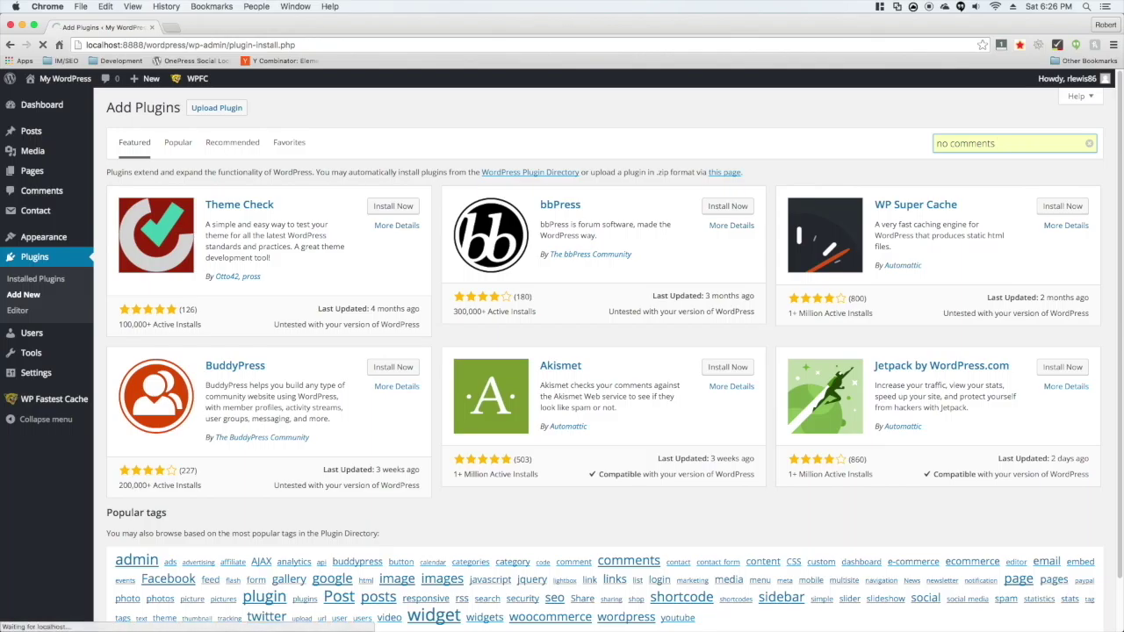
{"action": "left_click", "coordinate": [404, 211]}
{"action": "left_click", "coordinate": [136, 209]}
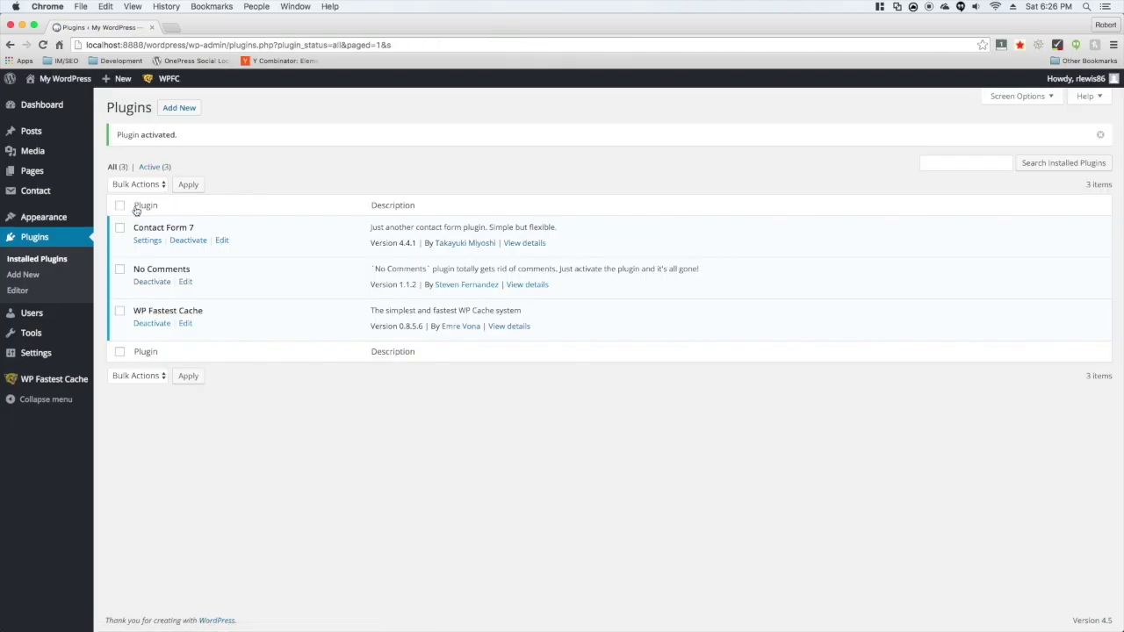
Search the plugin directory for "seo", and install and activate the SEO plugin by theseowizards.
{"action": "left_click", "coordinate": [180, 109]}
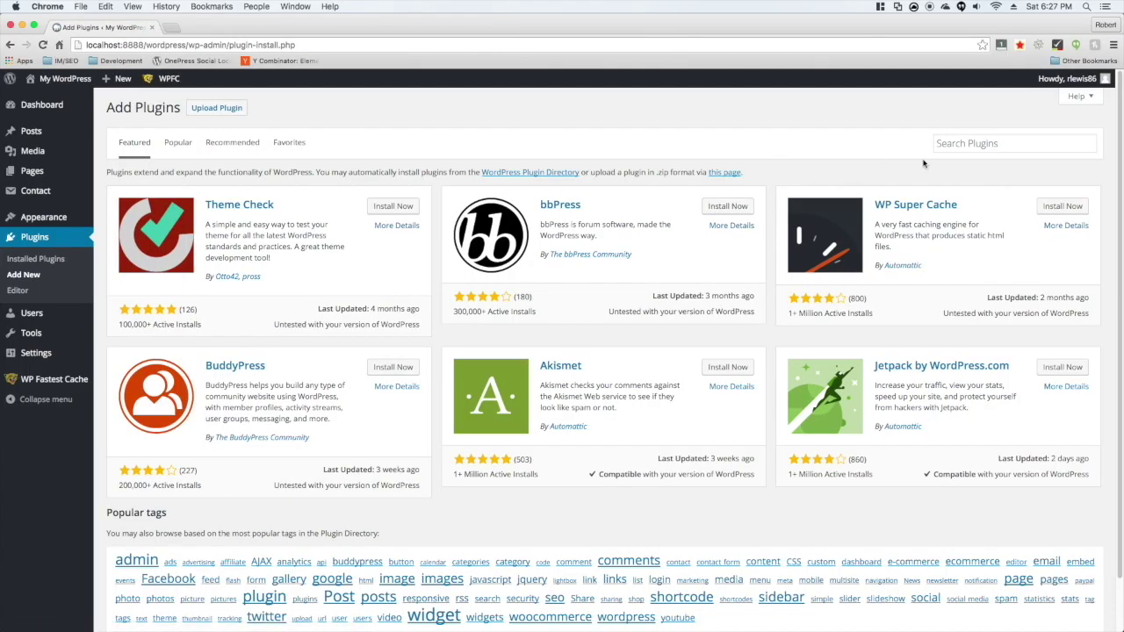
{"action": "left_click", "coordinate": [969, 143]}
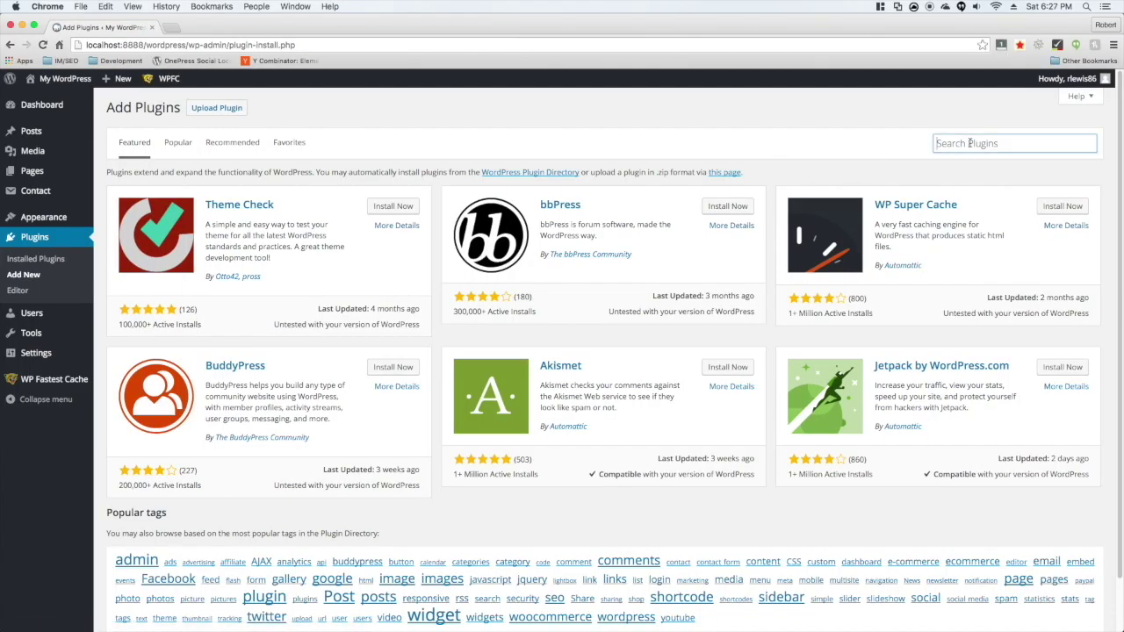
{"action": "type", "text": "SEO"}
{"action": "key", "text": "Down"}
{"action": "key", "text": "Return"}
{"action": "key", "text": "Return"}
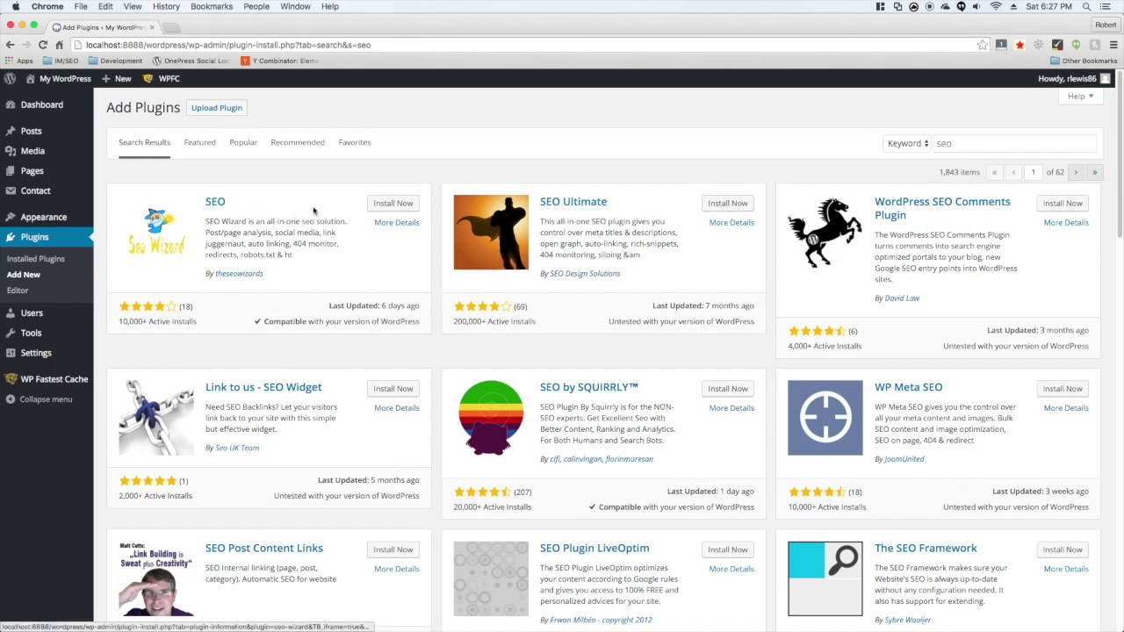
{"action": "left_click", "coordinate": [388, 206]}
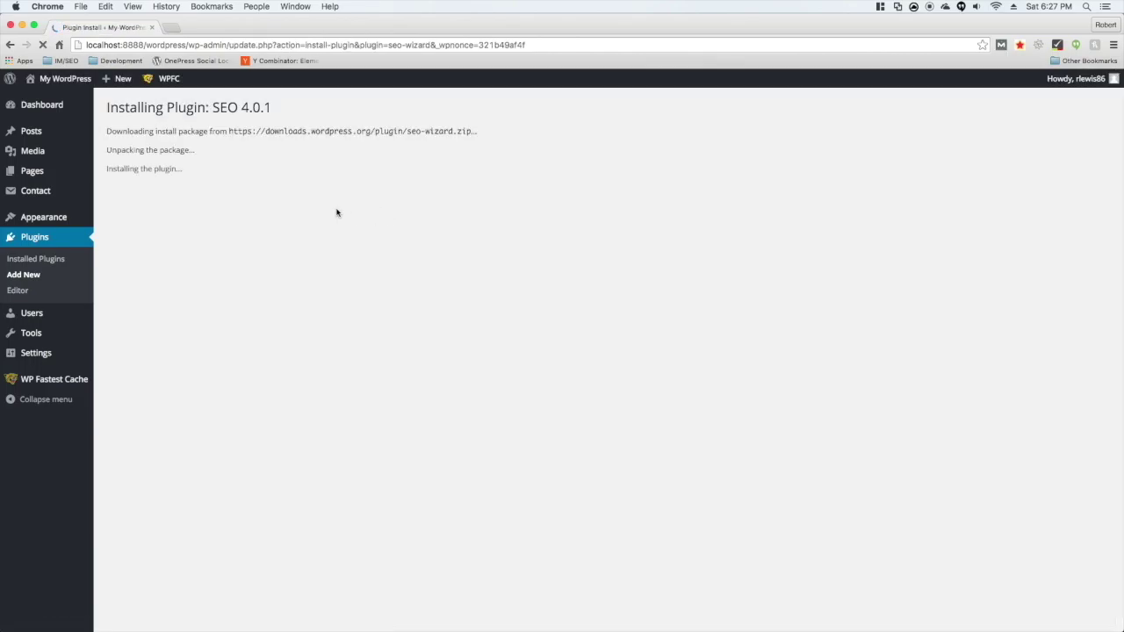
{"action": "left_click", "coordinate": [139, 213]}
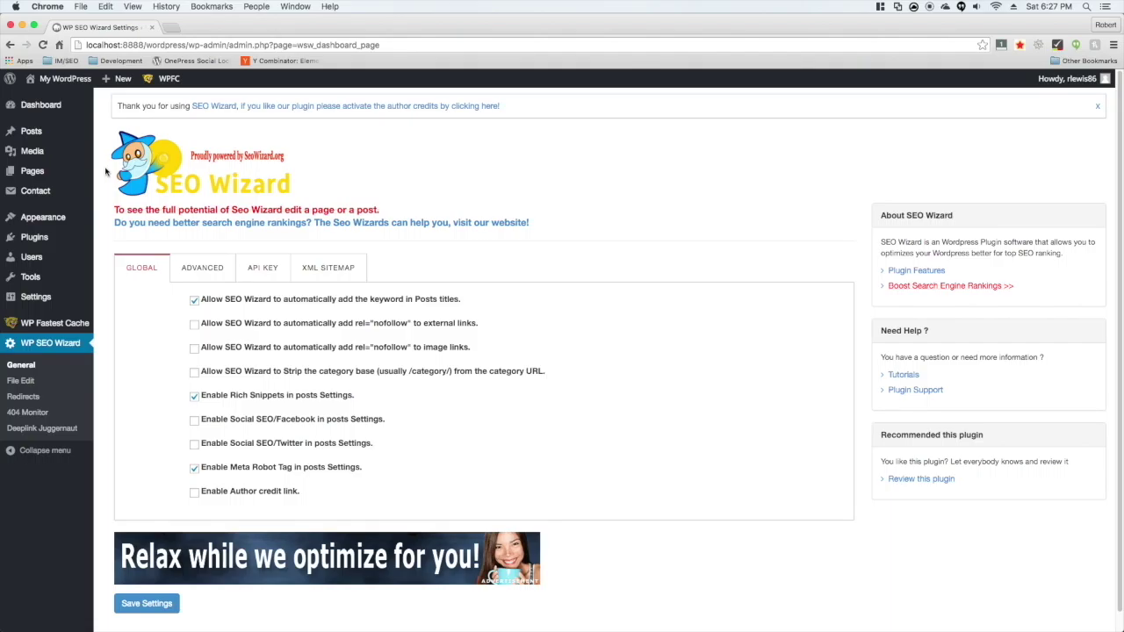
Add a new page titled "Contact Us".
{"action": "left_click", "coordinate": [40, 173]}
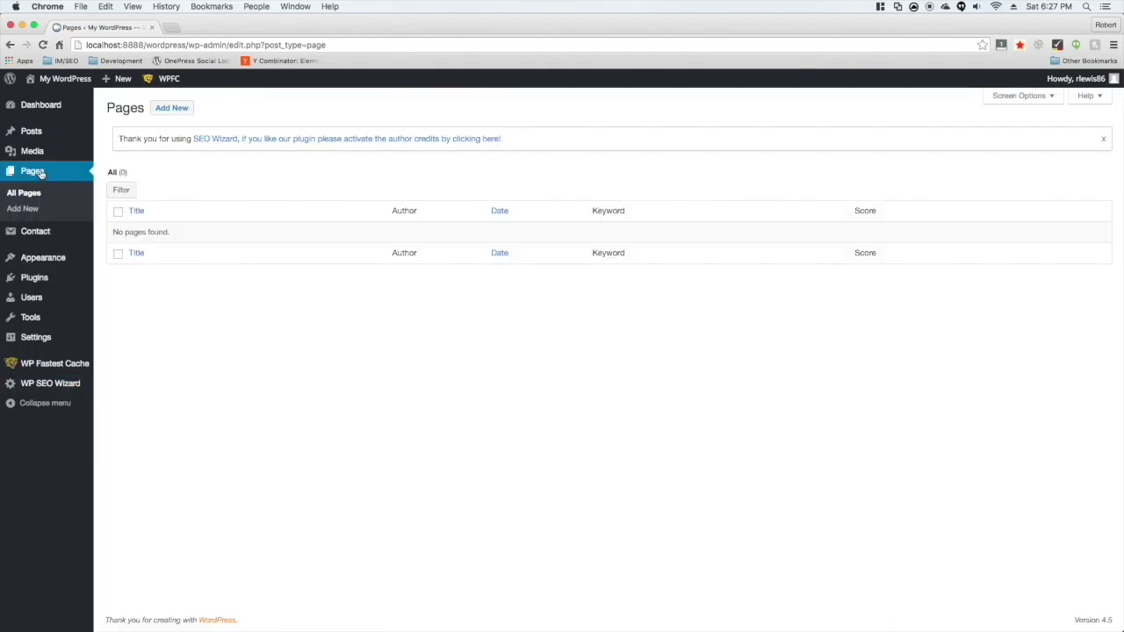
{"action": "left_click", "coordinate": [176, 112]}
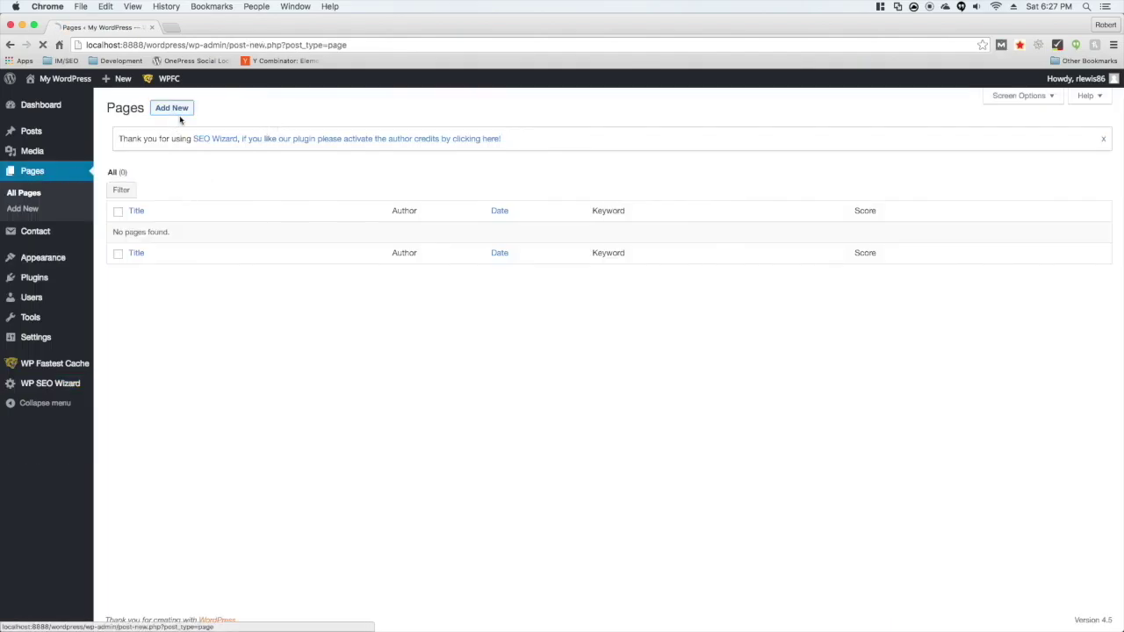
{"action": "type", "text": "Contact Us"}
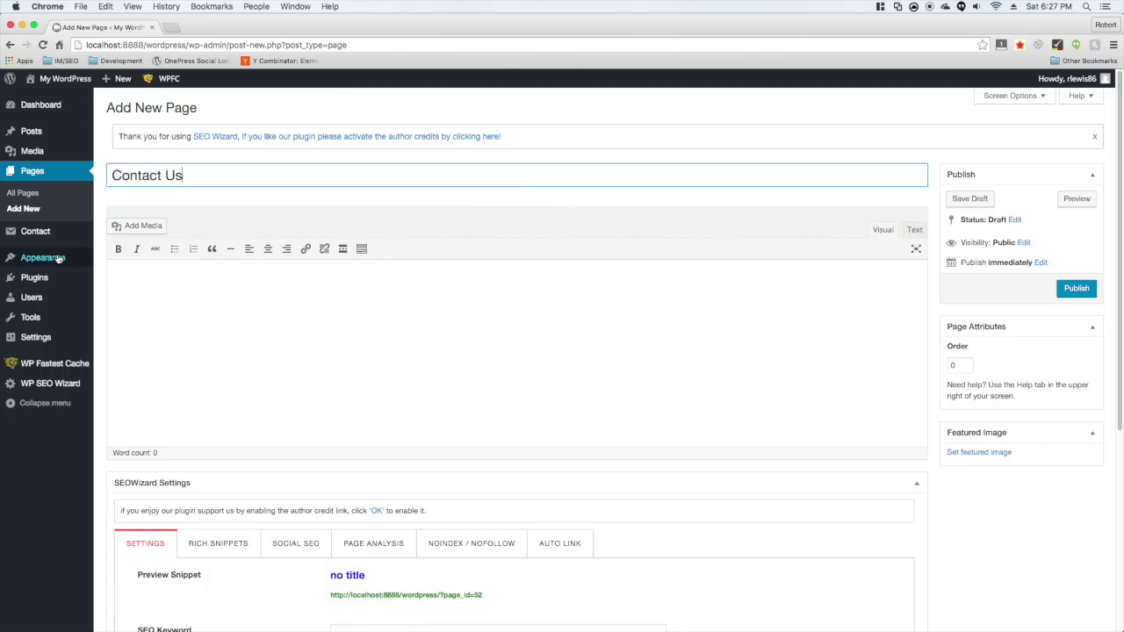
Open the contact forms list in a separate browser tab and copy the shortcode of Contact form 1.
{"action": "right_click", "coordinate": [29, 232]}
{"action": "key", "text": "Escape"}
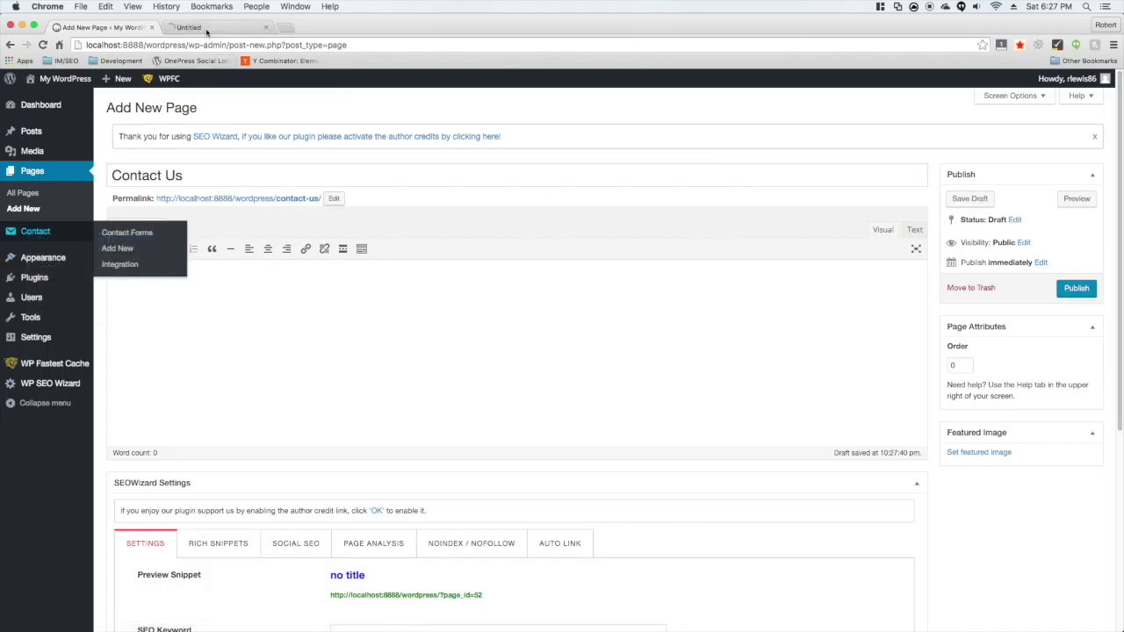
{"action": "left_click", "coordinate": [216, 27]}
{"action": "left_click", "coordinate": [538, 380]}
{"action": "right_click", "coordinate": [539, 380]}
{"action": "left_click", "coordinate": [559, 403]}
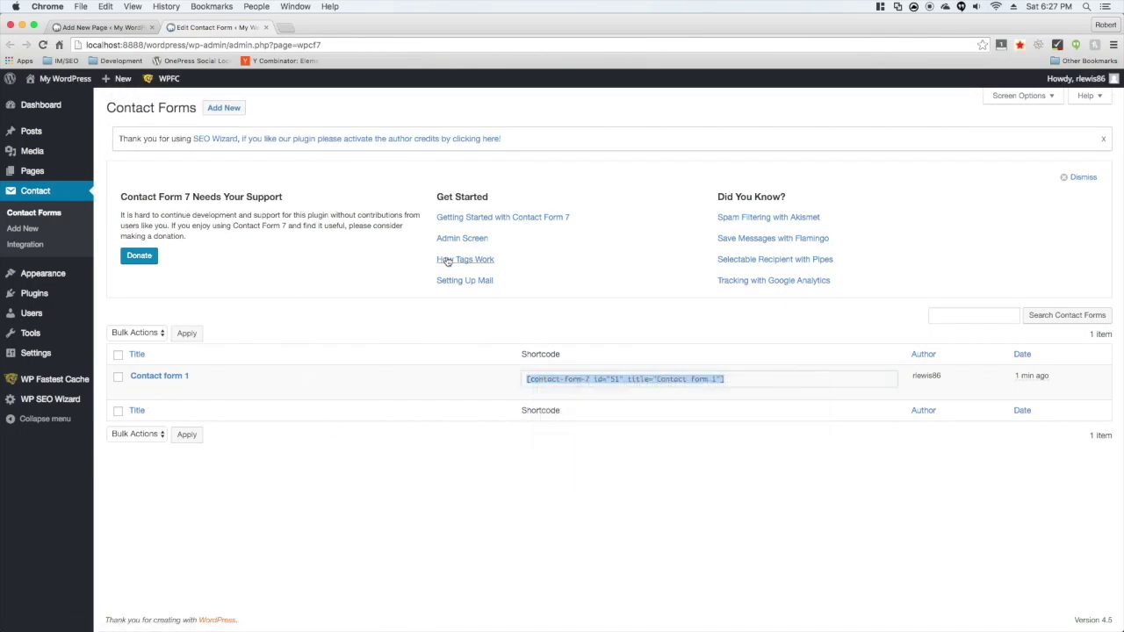
Paste the copied contact form shortcode into the body of the Contact Us page and publish the page.
{"action": "left_click", "coordinate": [109, 27]}
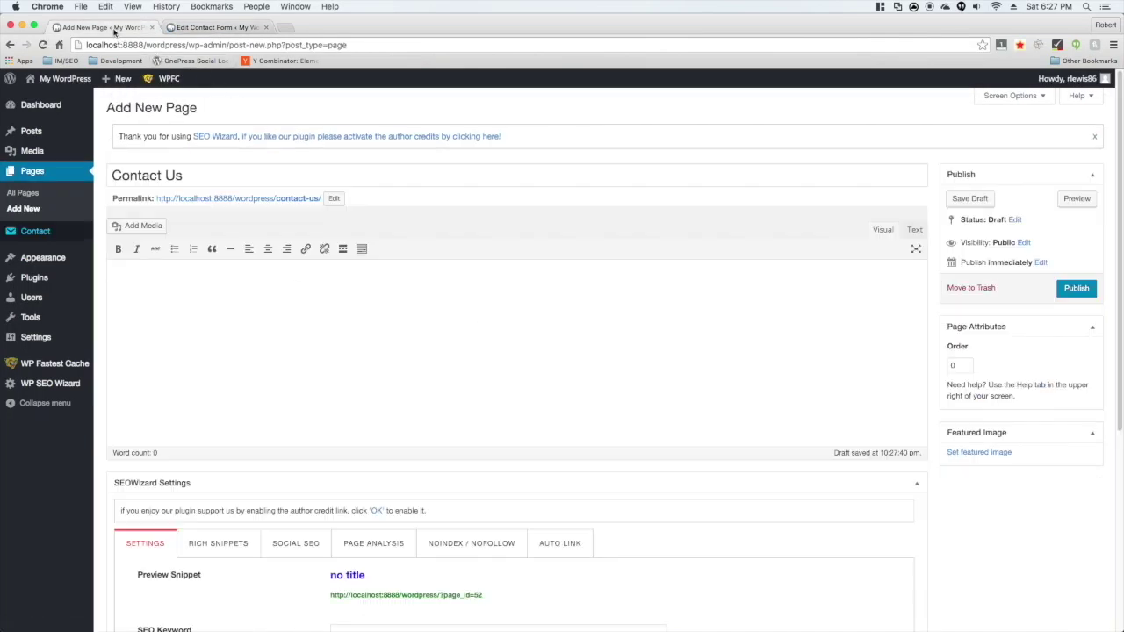
{"action": "right_click", "coordinate": [269, 293]}
{"action": "left_click", "coordinate": [298, 357]}
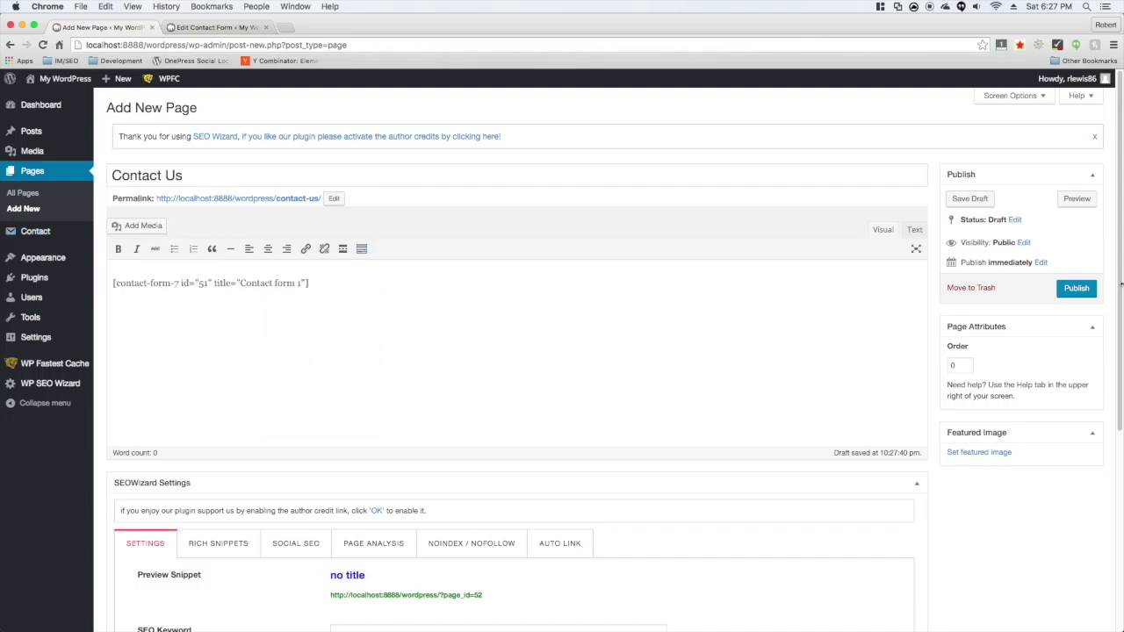
{"action": "left_click", "coordinate": [1077, 288]}
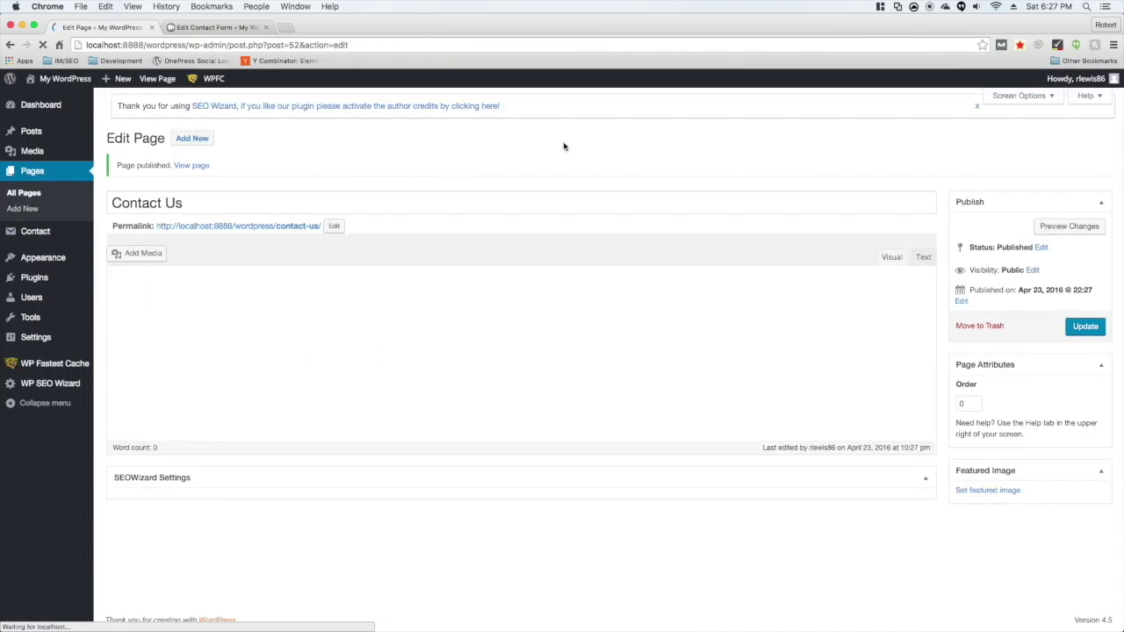
View the published Contact Us page in a separate browser tab, check its form fields, and close that tab.
{"action": "right_click", "coordinate": [195, 171]}
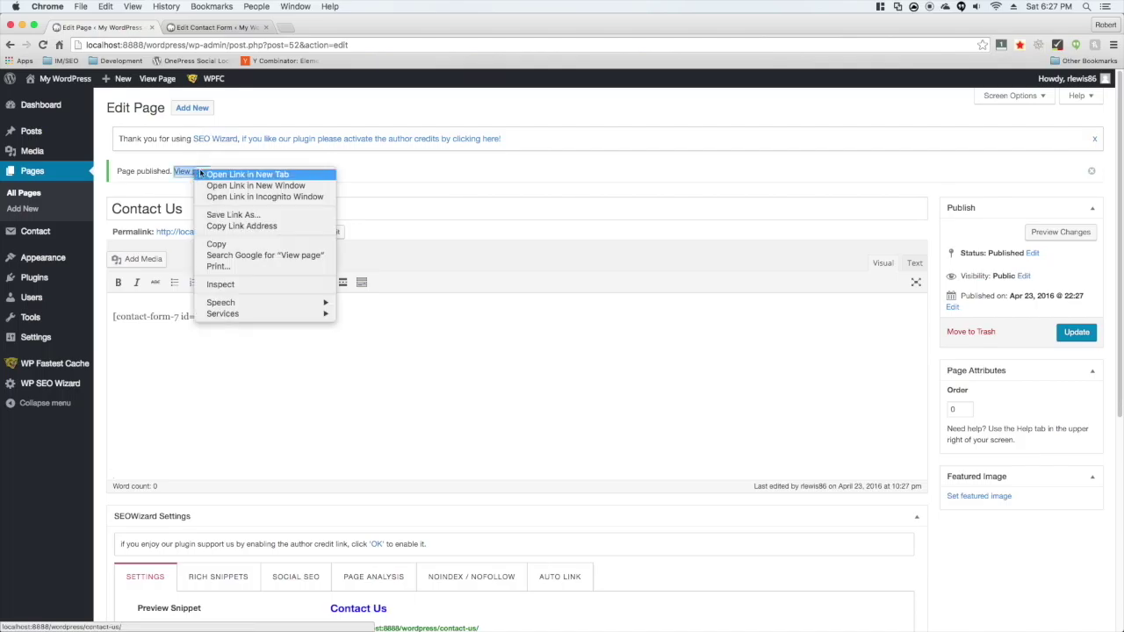
{"action": "left_click", "coordinate": [204, 174]}
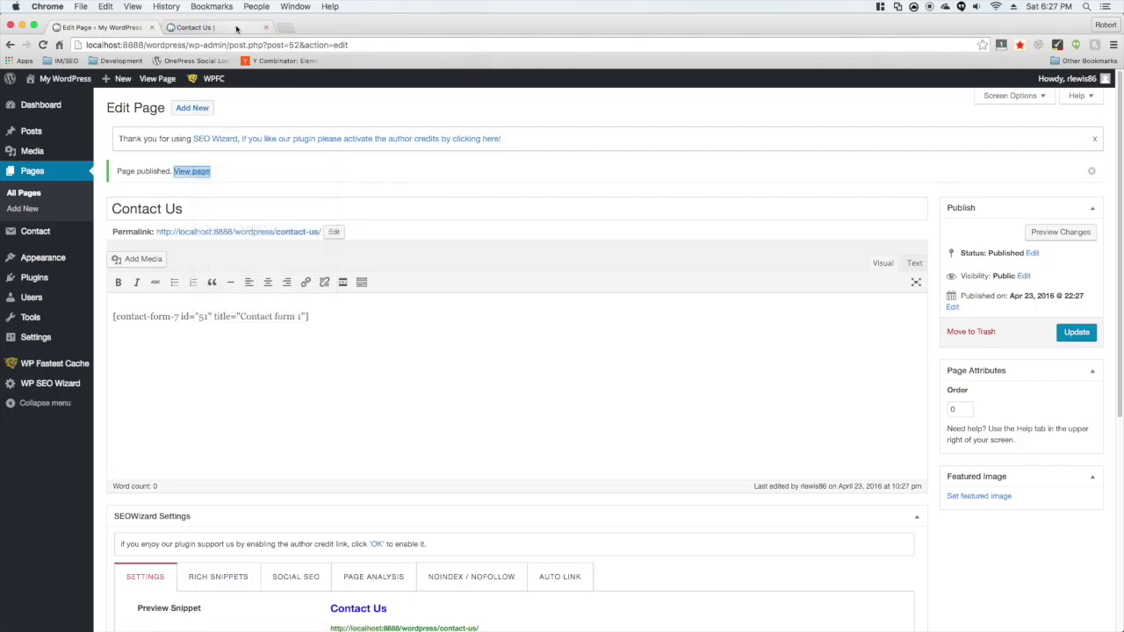
{"action": "left_click", "coordinate": [236, 29]}
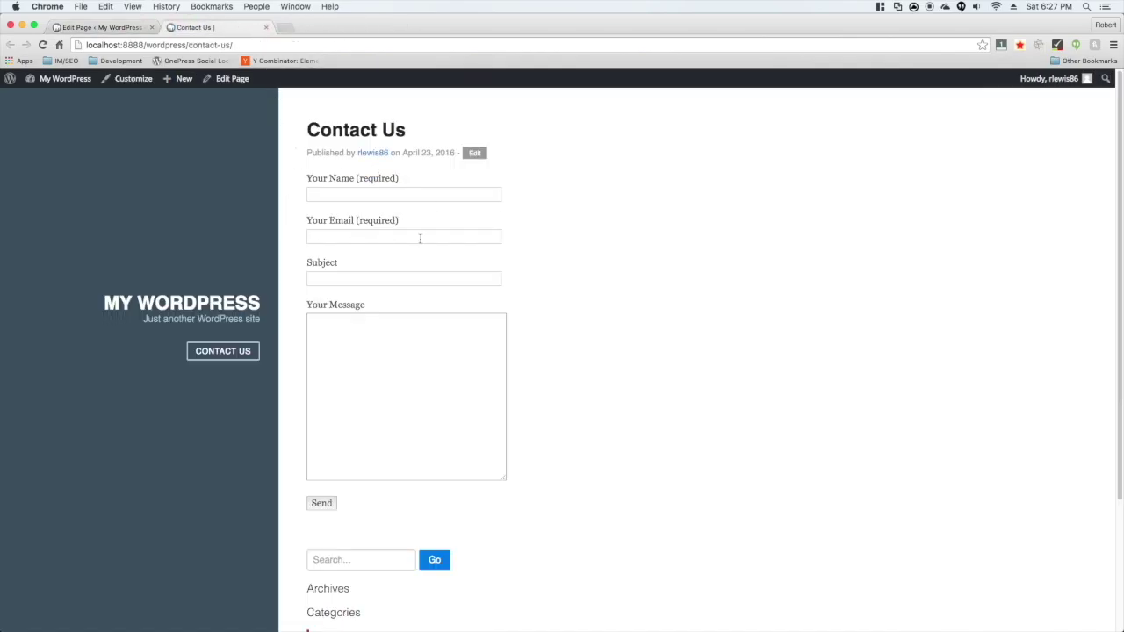
{"action": "left_click", "coordinate": [358, 193]}
{"action": "key", "text": "Tab"}
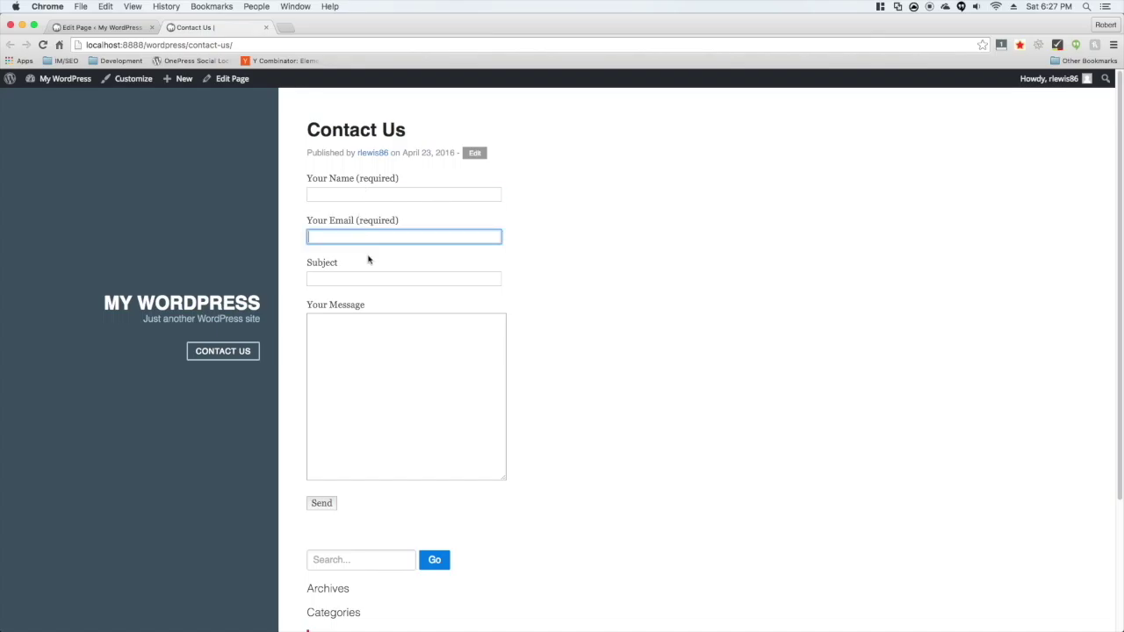
{"action": "left_click", "coordinate": [267, 28]}
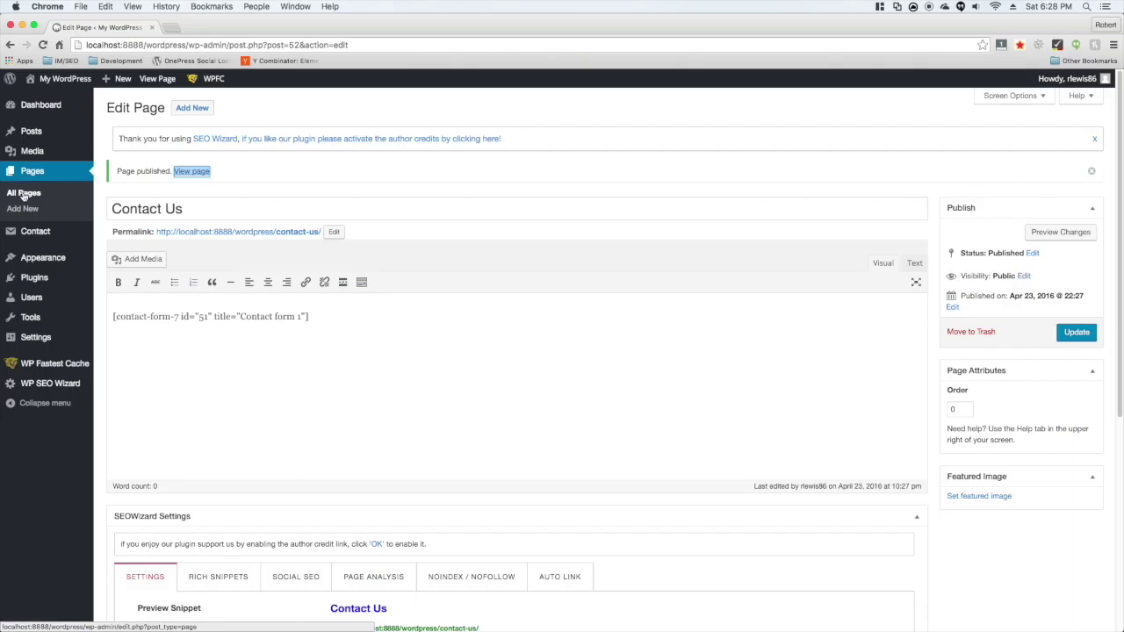
Add a new page titled "About Us" and publish it with an empty body.
{"action": "left_click", "coordinate": [26, 212]}
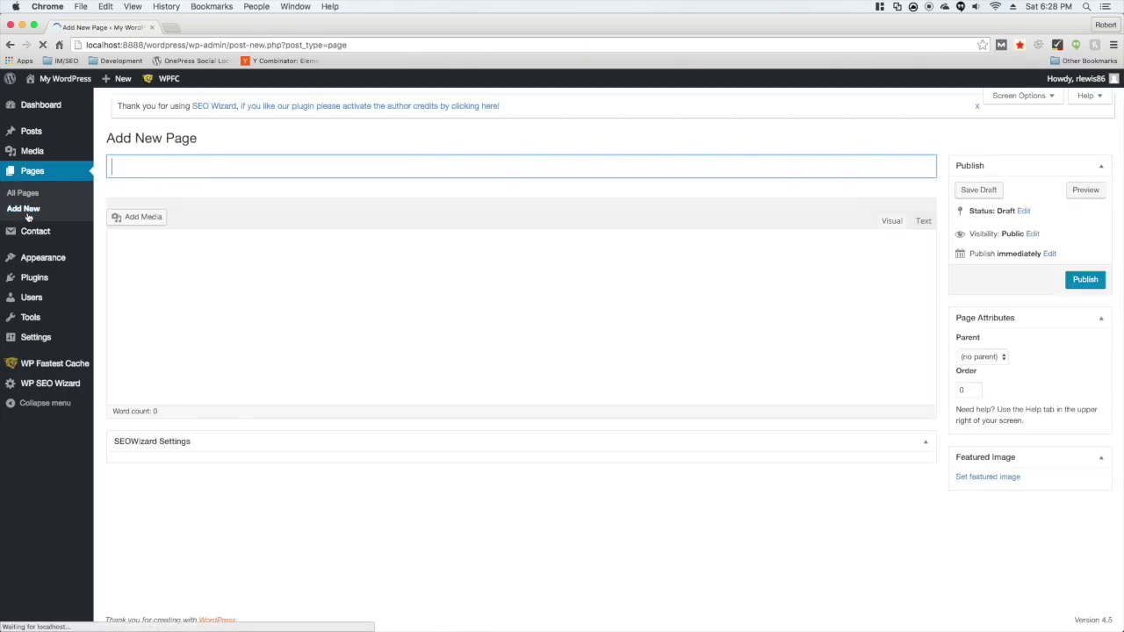
{"action": "type", "text": "About"}
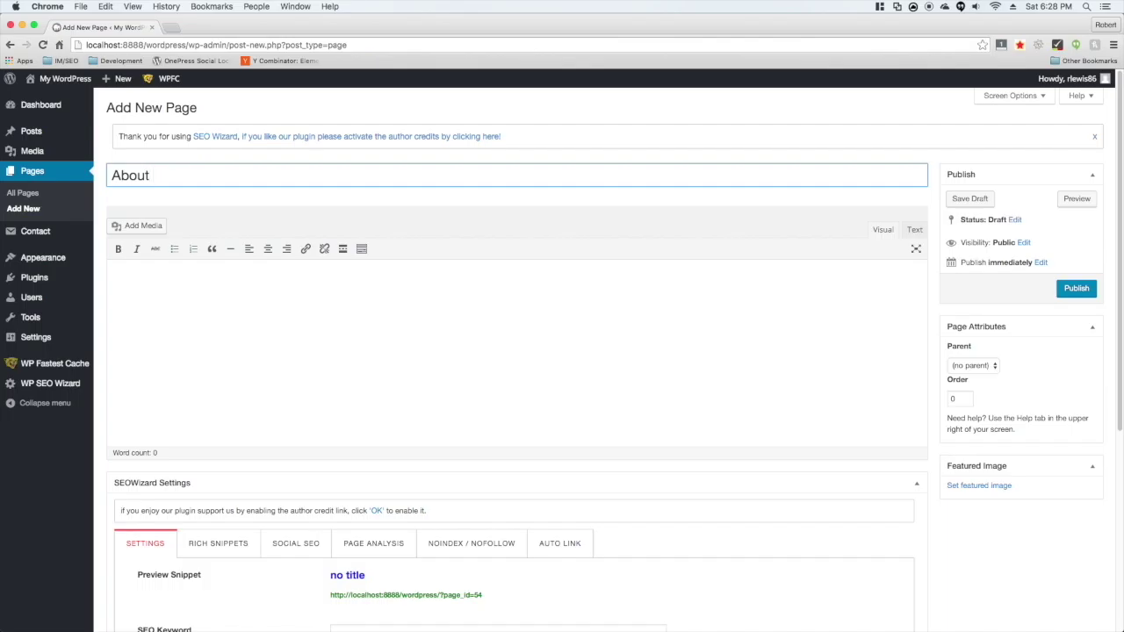
{"action": "type", "text": " Us"}
{"action": "left_click", "coordinate": [1085, 290]}
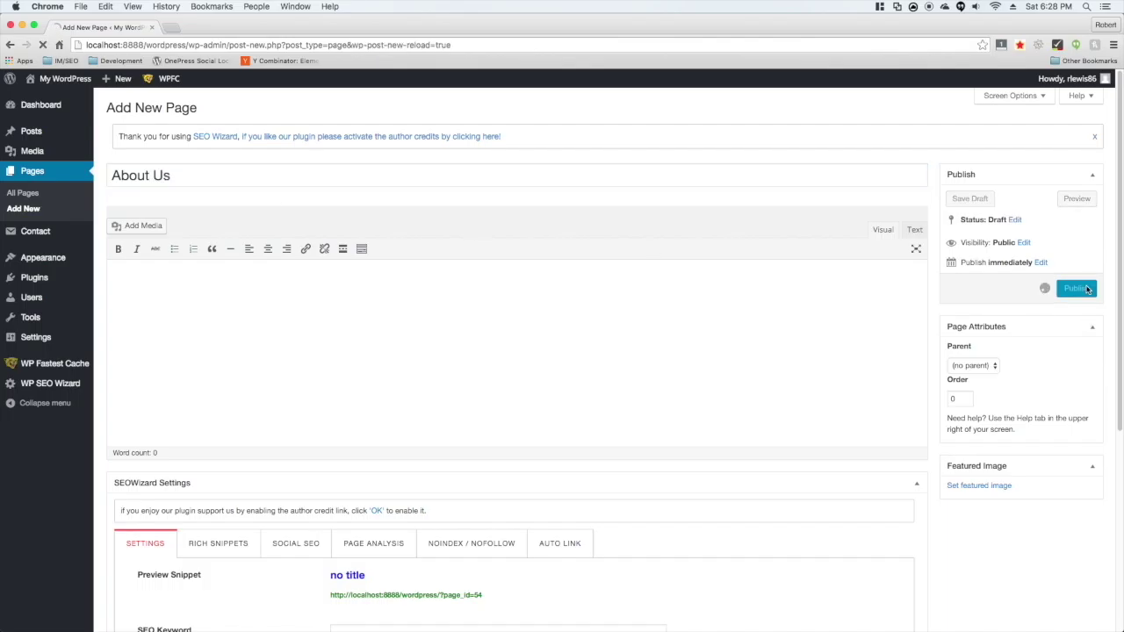
{"action": "left_click", "coordinate": [295, 324]}
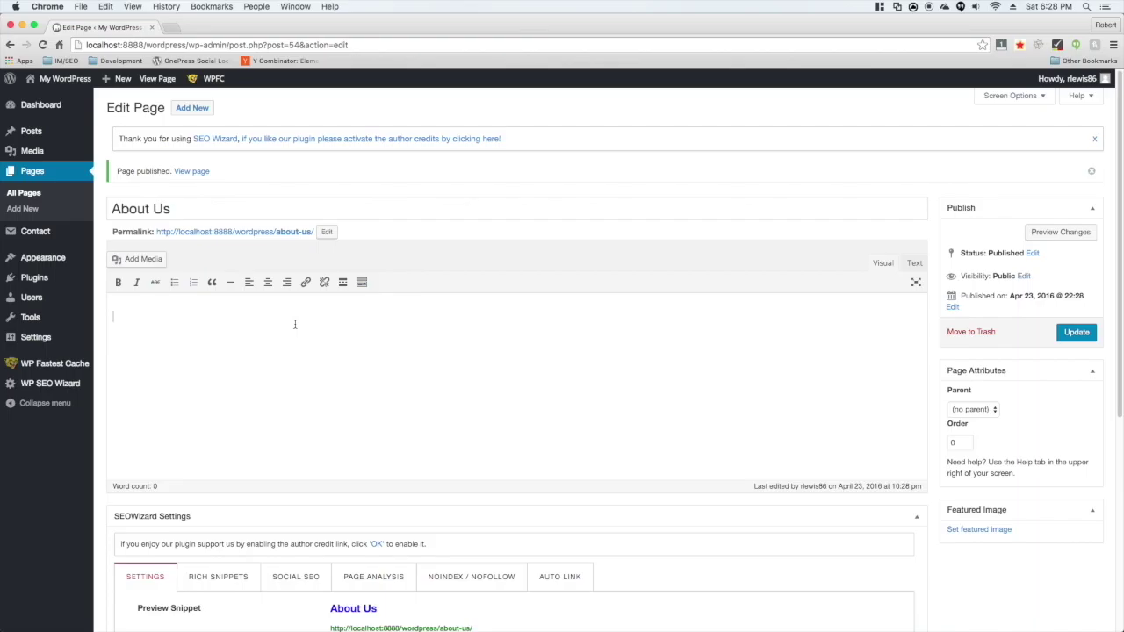
Add a new page titled "Privacy Policy" and publish it with an empty body.
{"action": "left_click", "coordinate": [192, 107]}
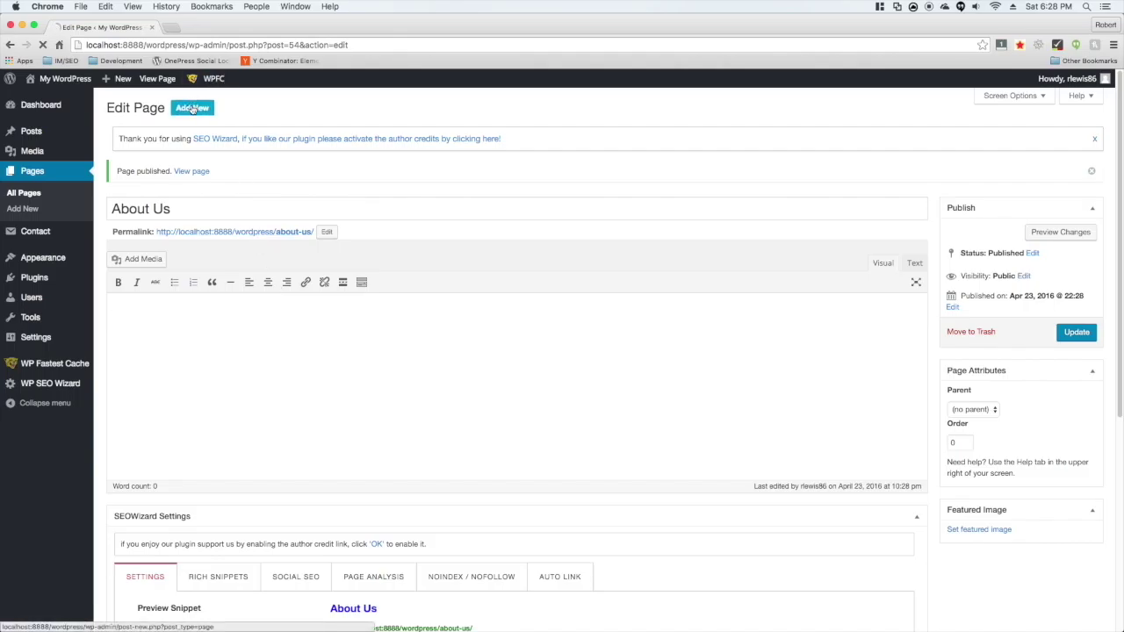
{"action": "type", "text": "Privacy Policy"}
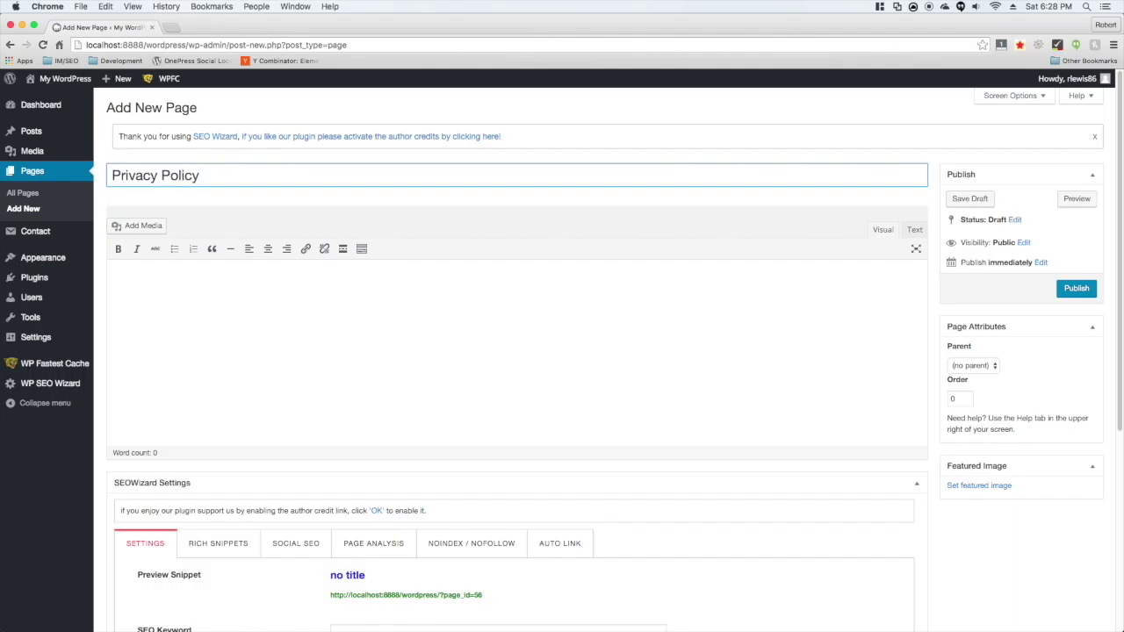
{"action": "left_click", "coordinate": [1066, 287]}
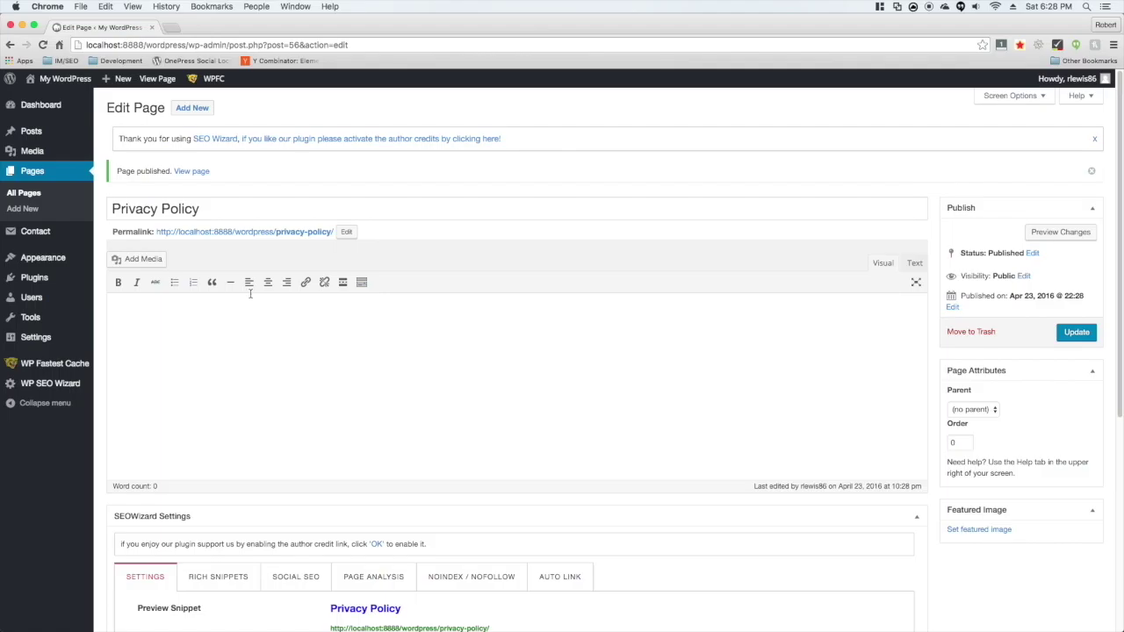
Add a new page titled "Terms of Service", publish it, and look over its SEOWizard settings.
{"action": "left_click", "coordinate": [192, 108]}
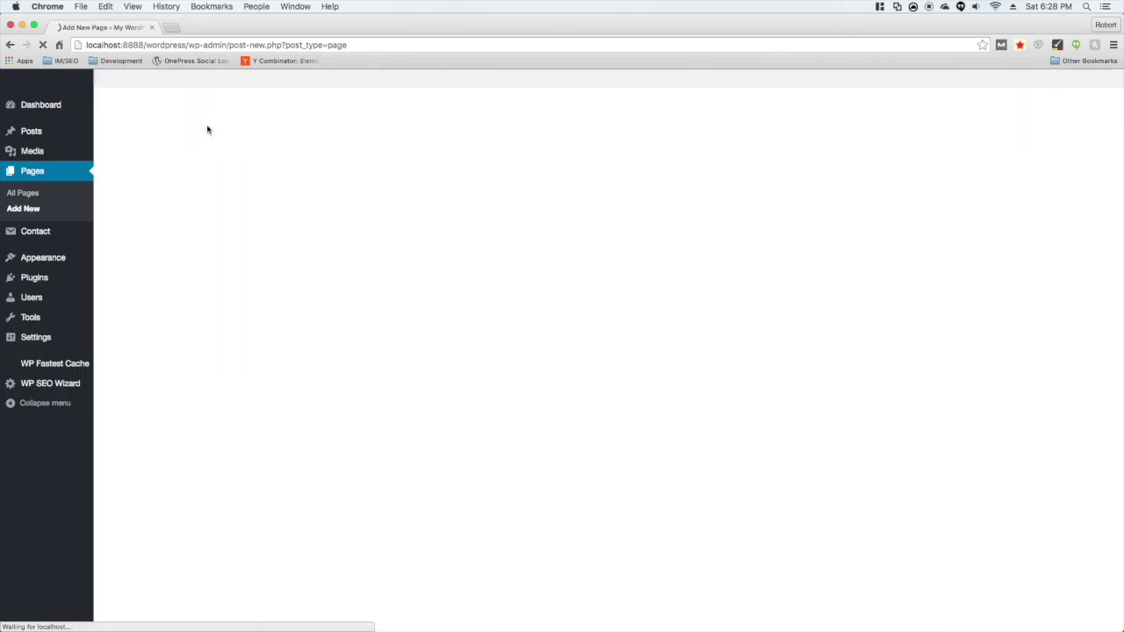
{"action": "left_click", "coordinate": [154, 176]}
{"action": "type", "text": "Terms of Service"}
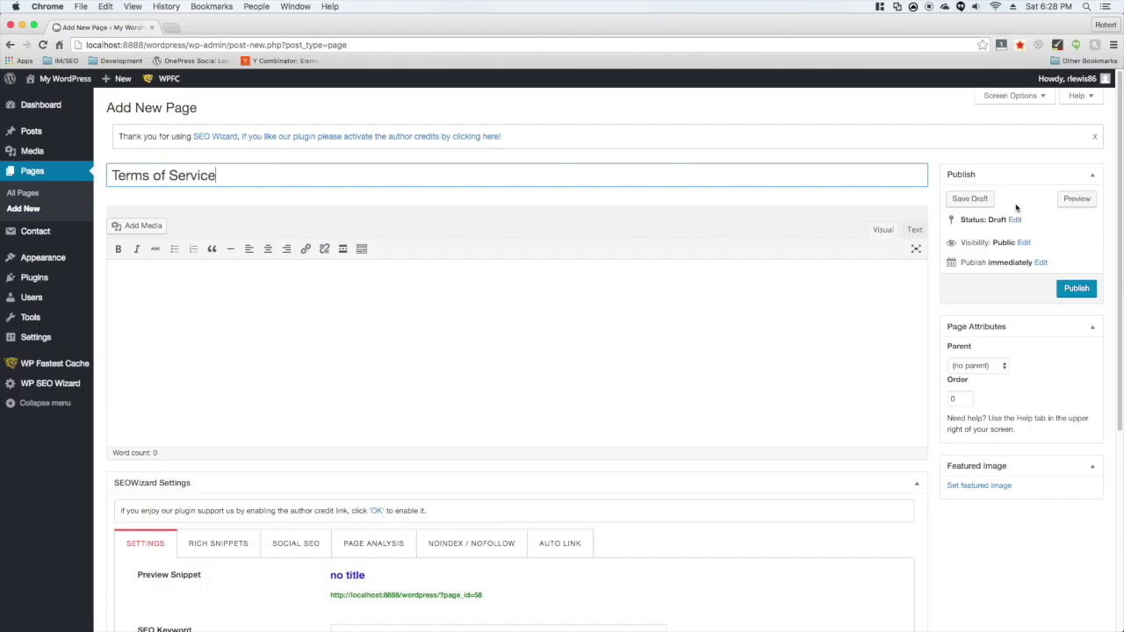
{"action": "left_click", "coordinate": [1084, 287]}
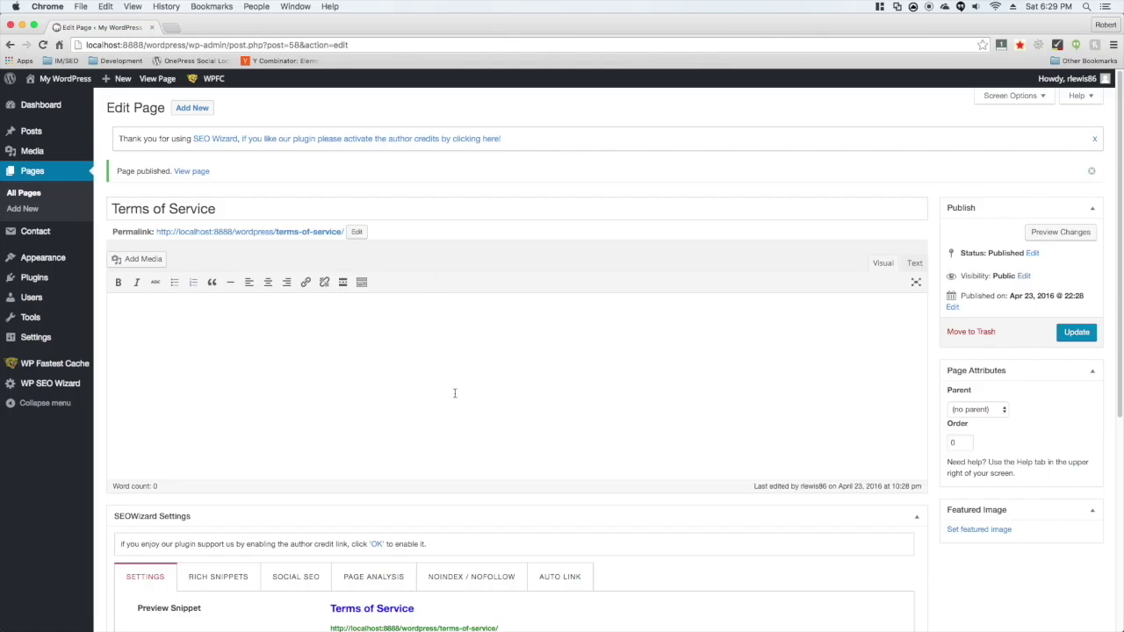
{"action": "scroll", "coordinate": [455, 393], "scroll_direction": "down", "scroll_amount": 5}
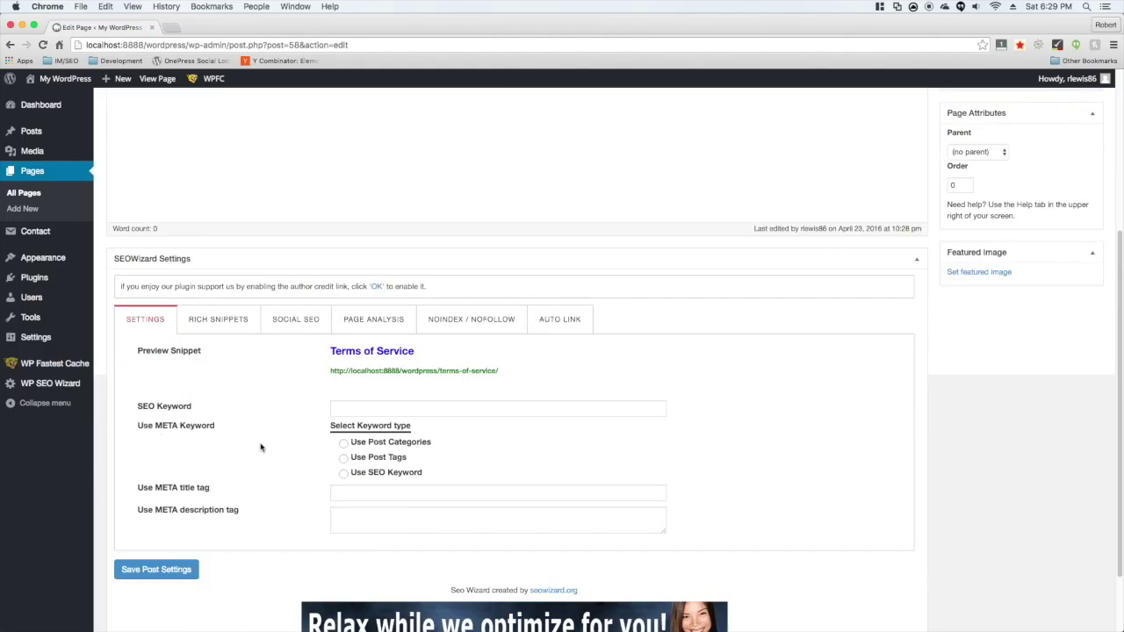
{"action": "scroll", "coordinate": [260, 448], "scroll_direction": "up", "scroll_amount": 5}
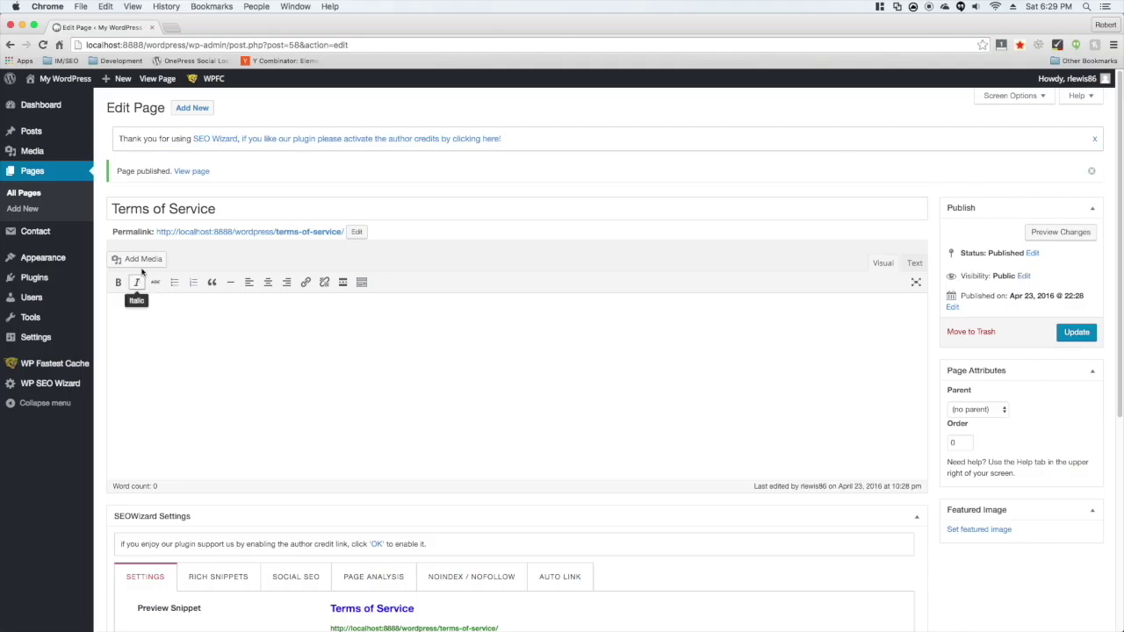
Start a new post, paste the copied fishing article into its body, and title it "Fishing 101".
{"action": "left_click", "coordinate": [33, 132]}
{"action": "left_click", "coordinate": [174, 27]}
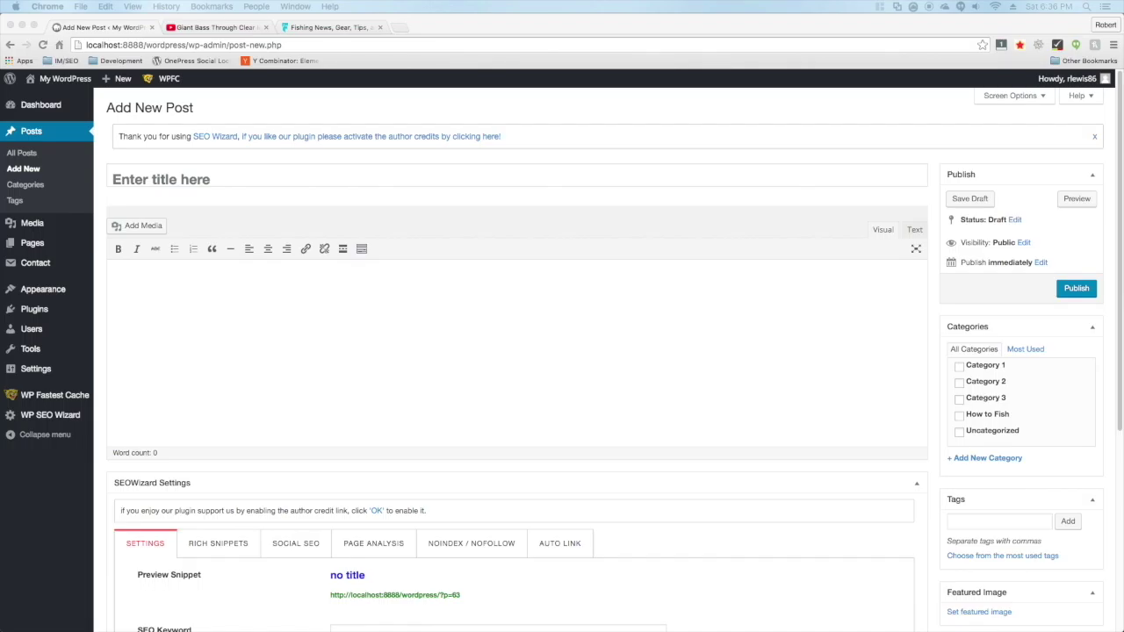
{"action": "left_click", "coordinate": [161, 294]}
{"action": "right_click", "coordinate": [160, 291]}
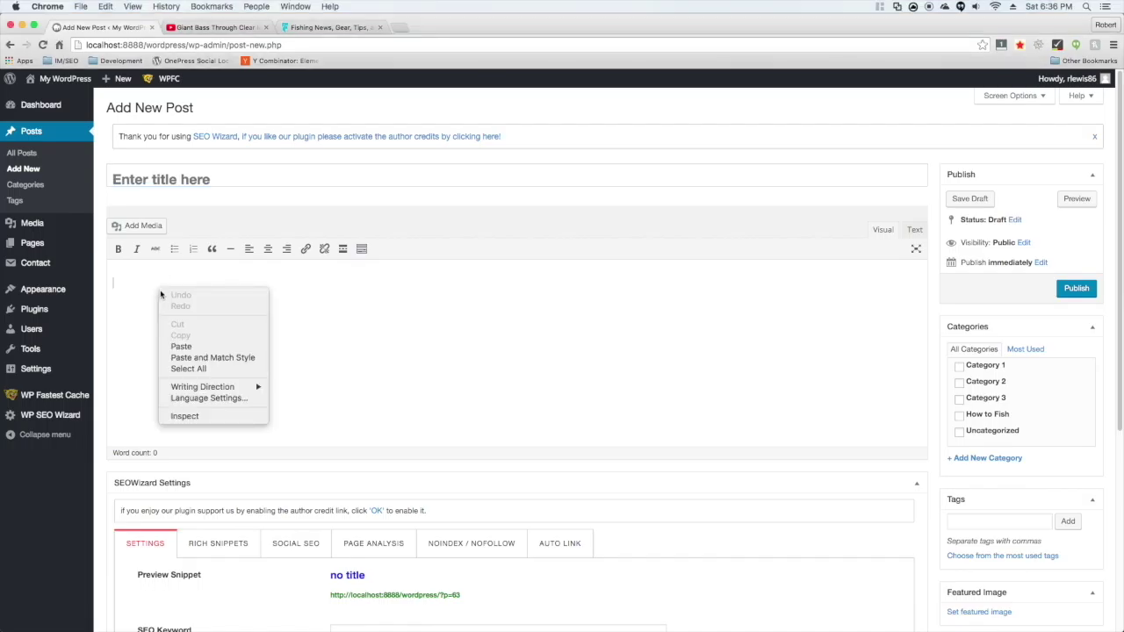
{"action": "left_click", "coordinate": [184, 347]}
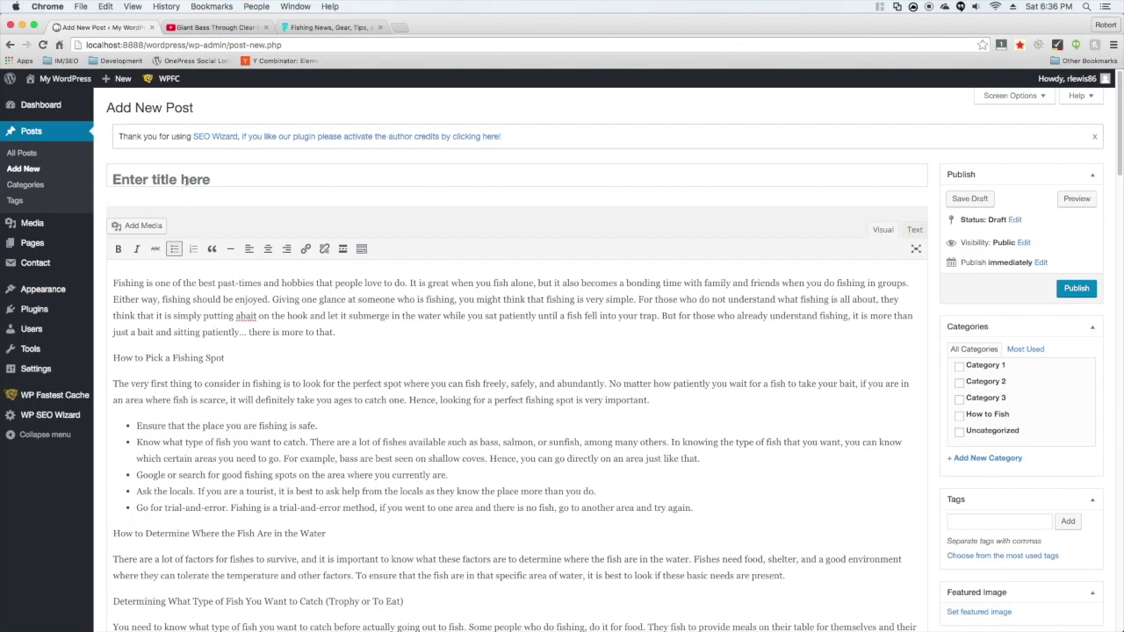
{"action": "left_click", "coordinate": [186, 180]}
{"action": "type", "text": "Fishing 101"}
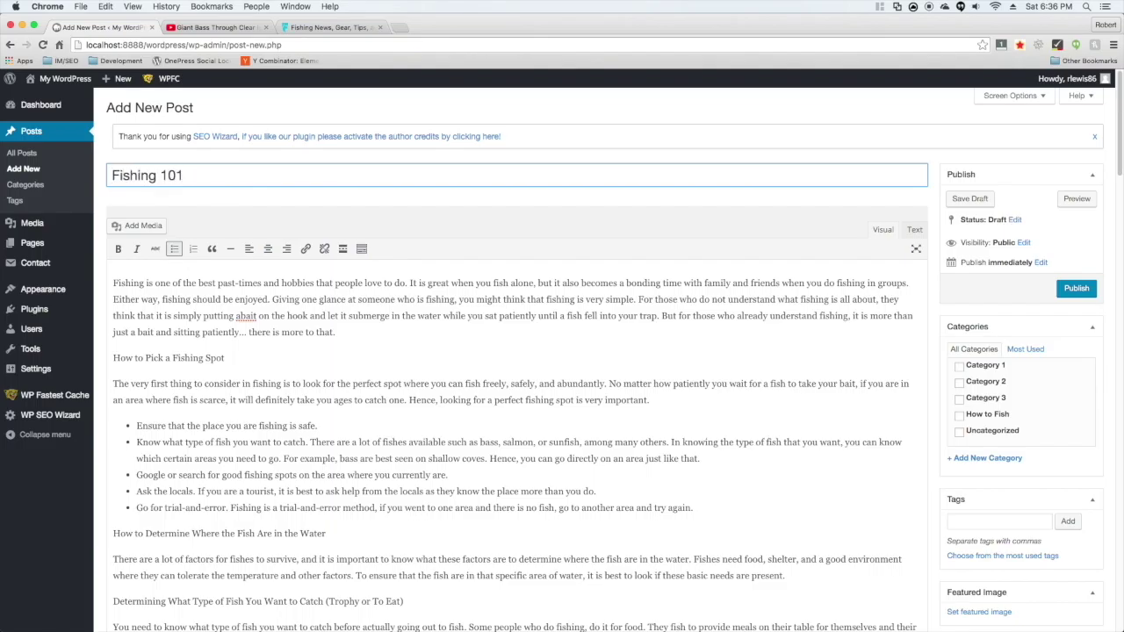
Create a new category named "Fishing" and assign it to the Fishing 101 post.
{"action": "scroll", "coordinate": [327, 402], "scroll_direction": "down", "scroll_amount": 8}
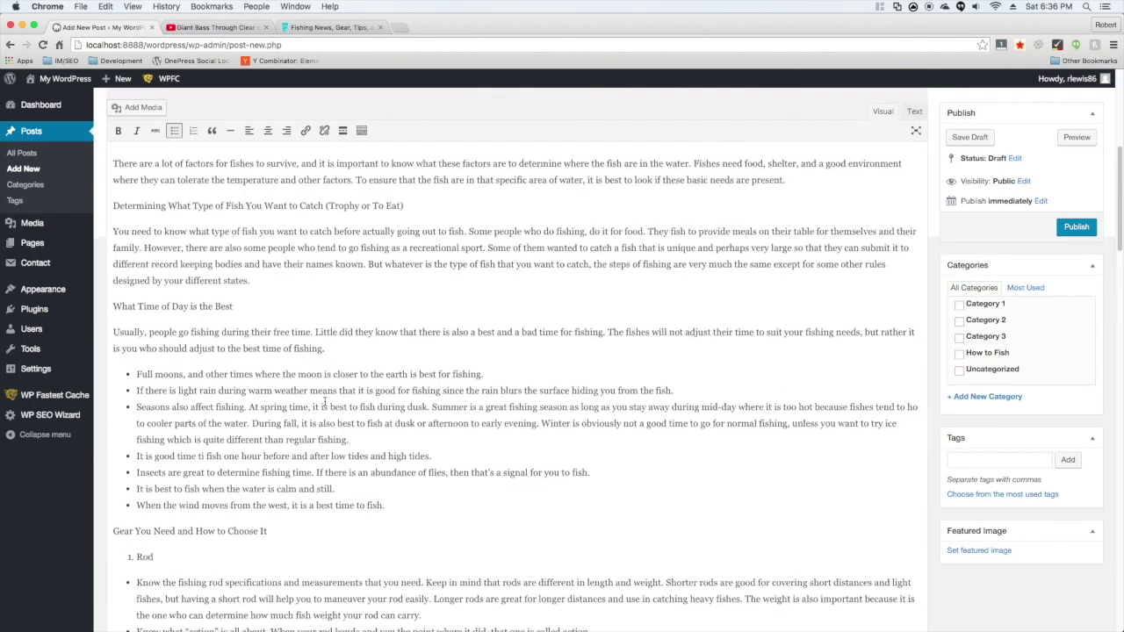
{"action": "scroll", "coordinate": [325, 401], "scroll_direction": "up", "scroll_amount": 5}
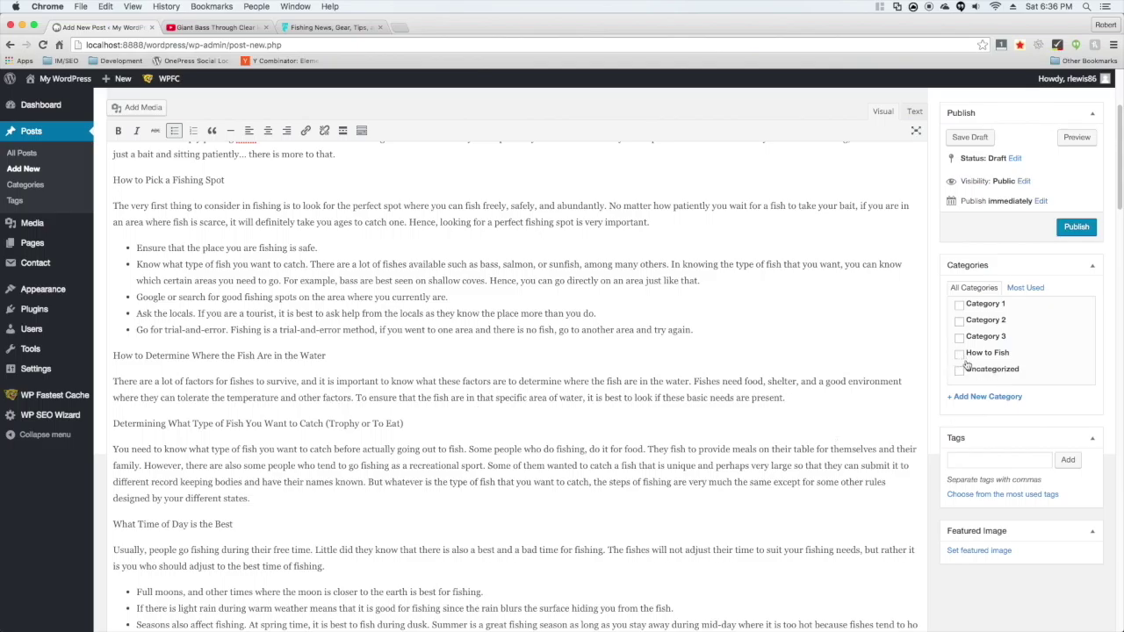
{"action": "left_click", "coordinate": [984, 396]}
{"action": "type", "text": "Fishing"}
{"action": "key", "text": "Return"}
{"action": "scroll", "coordinate": [964, 387], "scroll_direction": "down", "scroll_amount": 2}
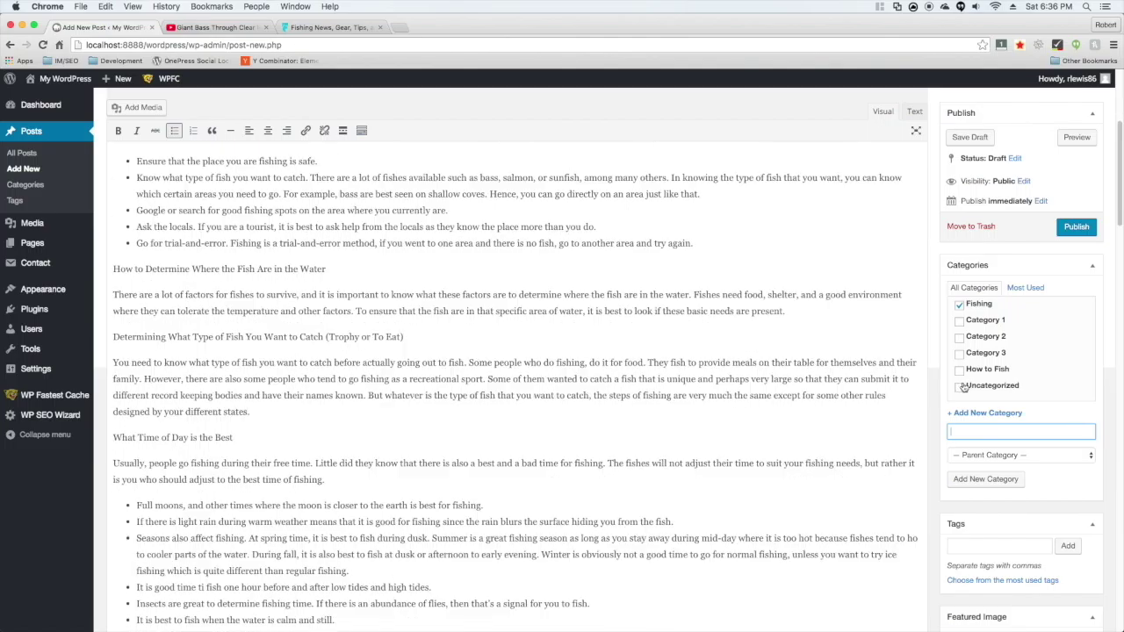
Add the tag "How to Fish" to the Fishing 101 post.
{"action": "left_click", "coordinate": [994, 544]}
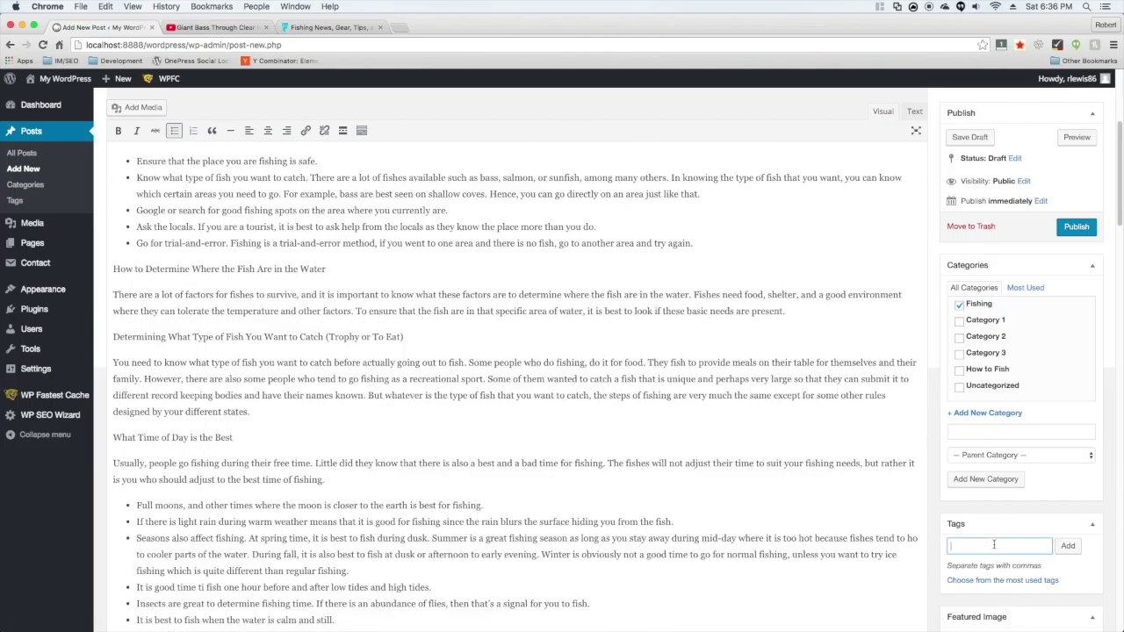
{"action": "type", "text": "fis"}
{"action": "key", "text": "BackSpace"}
{"action": "key", "text": "BackSpace"}
{"action": "key", "text": "BackSpace"}
{"action": "type", "text": "How to Fish"}
{"action": "key", "text": "Return"}
{"action": "scroll", "coordinate": [445, 373], "scroll_direction": "up", "scroll_amount": 5}
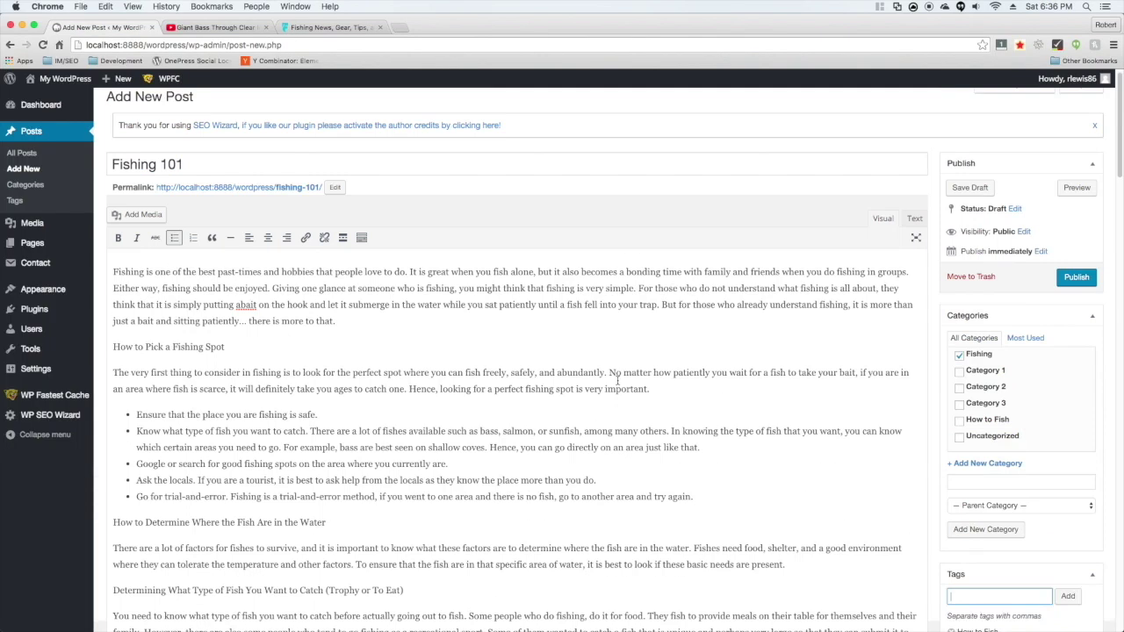
Insert the sunset fishing photo from the media library at the start of the post's first paragraph and enlarge it slightly.
{"action": "left_click", "coordinate": [114, 283]}
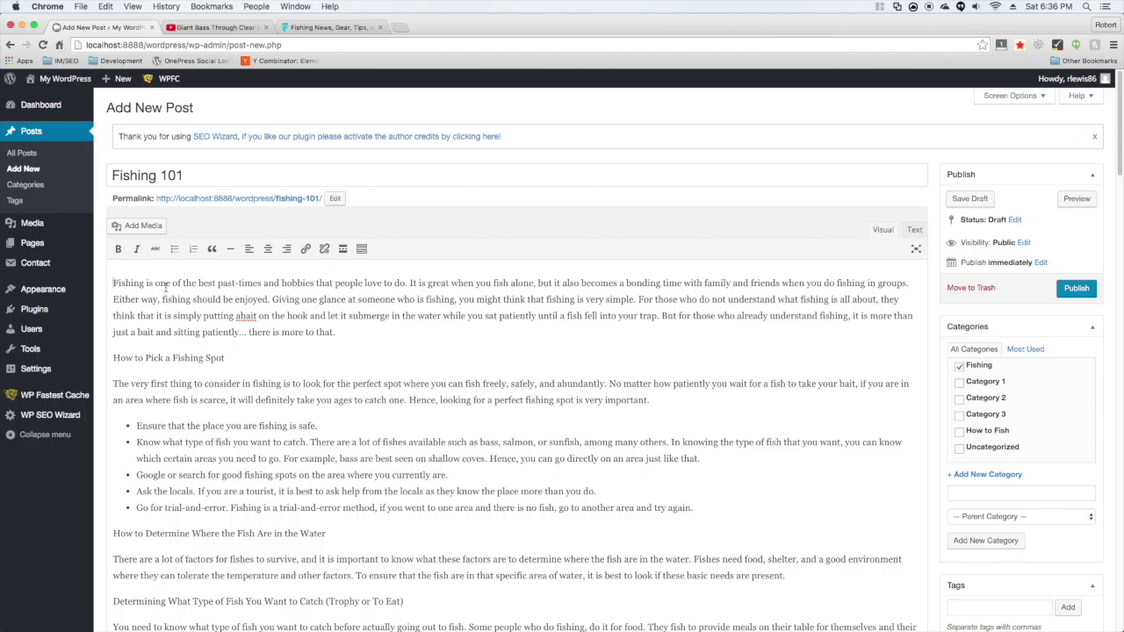
{"action": "left_click", "coordinate": [136, 226]}
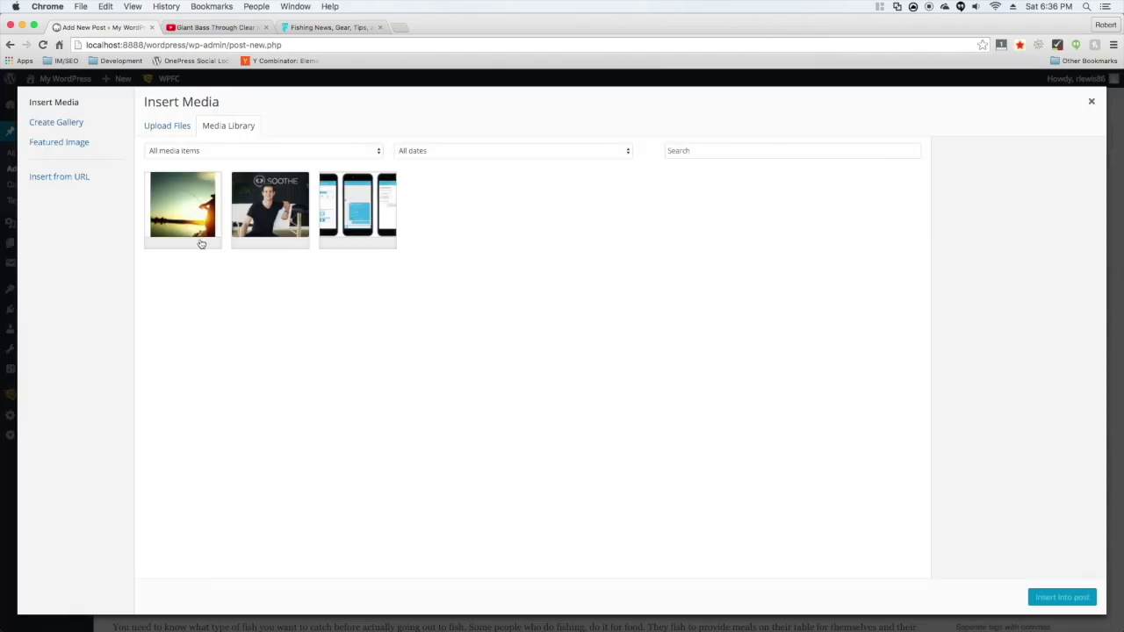
{"action": "left_click", "coordinate": [209, 238]}
{"action": "left_click", "coordinate": [1056, 605]}
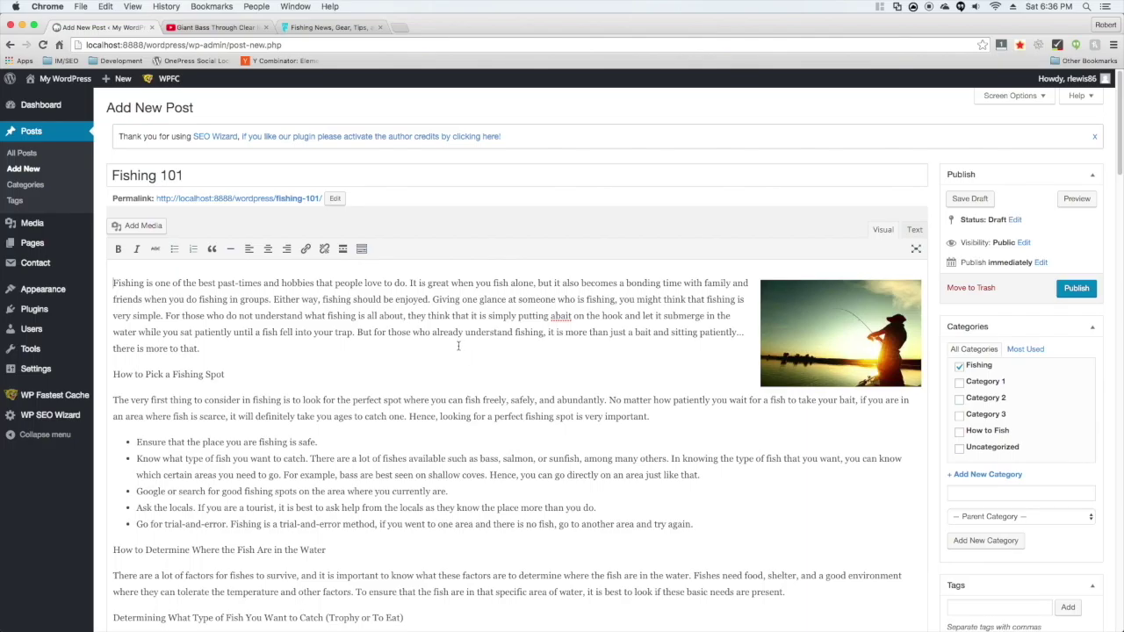
{"action": "left_click", "coordinate": [798, 360]}
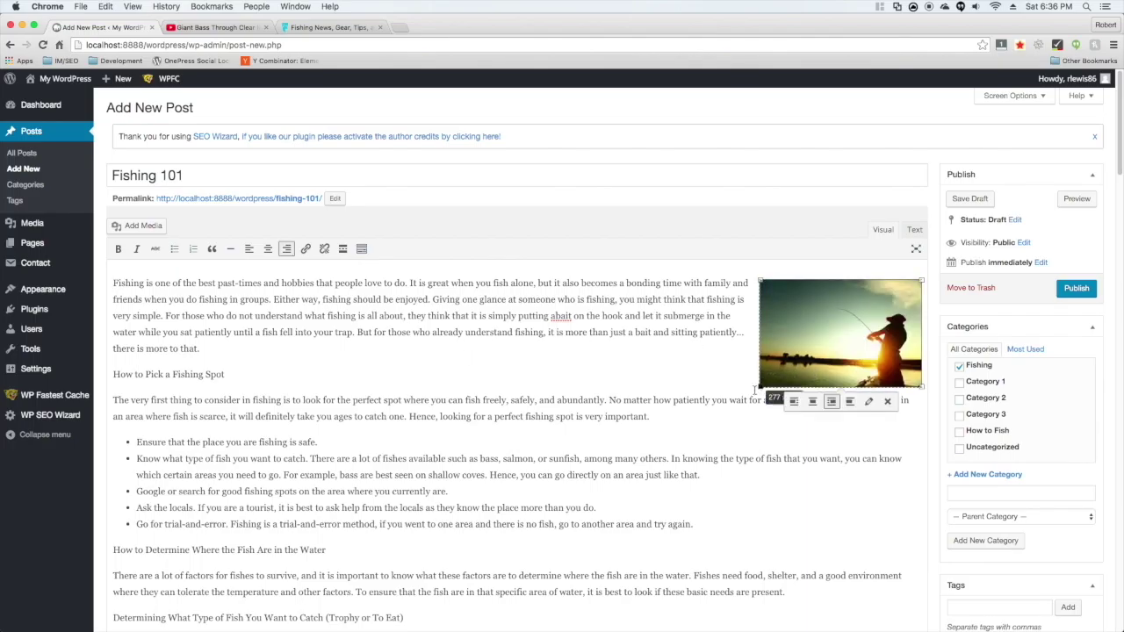
{"action": "left_click_drag", "start_coordinate": [761, 387], "coordinate": [724, 410]}
Make the headings "How to Pick a Fishing Spot" and "How to Determine Where the Fish Are in the Water" bold.
{"action": "scroll", "coordinate": [310, 381], "scroll_direction": "down", "scroll_amount": 1}
{"action": "left_click_drag", "start_coordinate": [225, 362], "coordinate": [71, 359]}
{"action": "left_click", "coordinate": [118, 232]}
{"action": "scroll", "coordinate": [183, 325], "scroll_direction": "down", "scroll_amount": 3}
{"action": "left_click_drag", "start_coordinate": [338, 442], "coordinate": [3, 427]}
{"action": "left_click", "coordinate": [118, 131]}
Make the headings "Determining What Type of Fish You Want to Catch (Trophy or To Eat)" and "What Time of Day is the Best" bold.
{"action": "scroll", "coordinate": [283, 378], "scroll_direction": "down", "scroll_amount": 6}
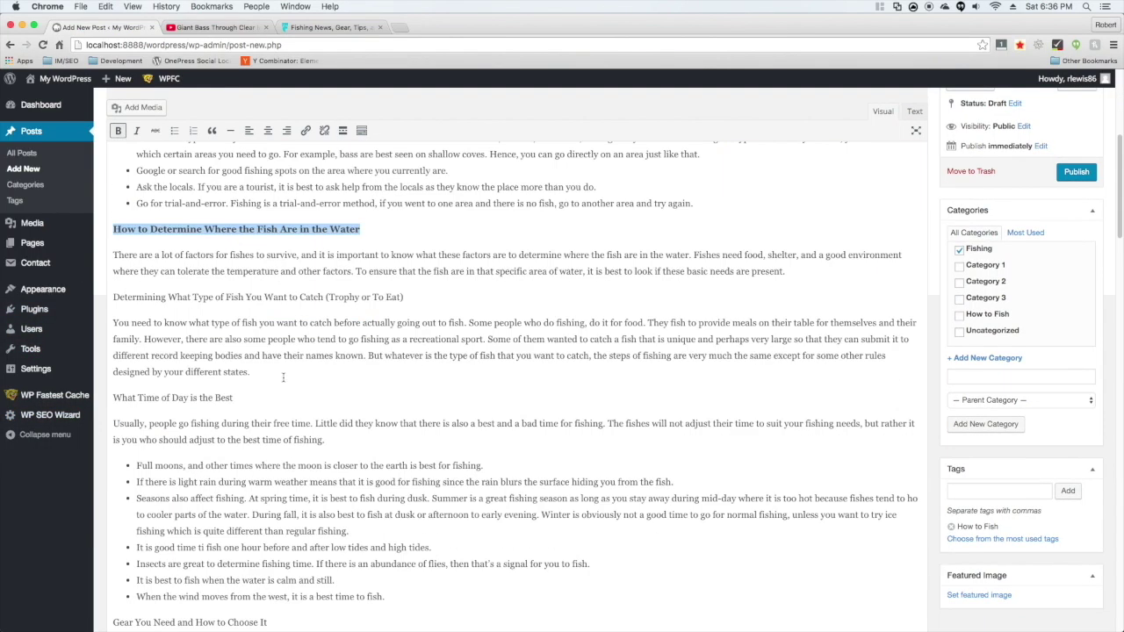
{"action": "left_click_drag", "start_coordinate": [405, 297], "coordinate": [39, 290]}
{"action": "left_click", "coordinate": [118, 130]}
{"action": "left_click_drag", "start_coordinate": [235, 398], "coordinate": [73, 369]}
{"action": "left_click", "coordinate": [117, 131]}
{"action": "scroll", "coordinate": [239, 360], "scroll_direction": "down", "scroll_amount": 8}
{"action": "scroll", "coordinate": [239, 361], "scroll_direction": "up", "scroll_amount": 10}
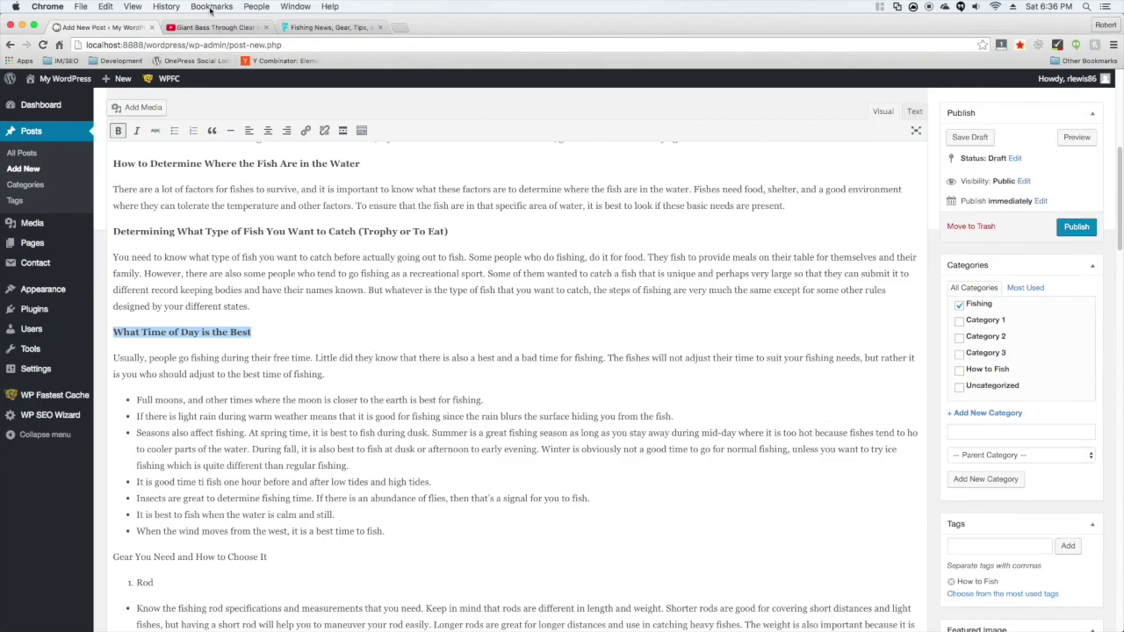
Switch to YouTube and copy the embed code of the "Giant Bass Through Clear Ice – Ice Fishing" video.
{"action": "left_click", "coordinate": [208, 29]}
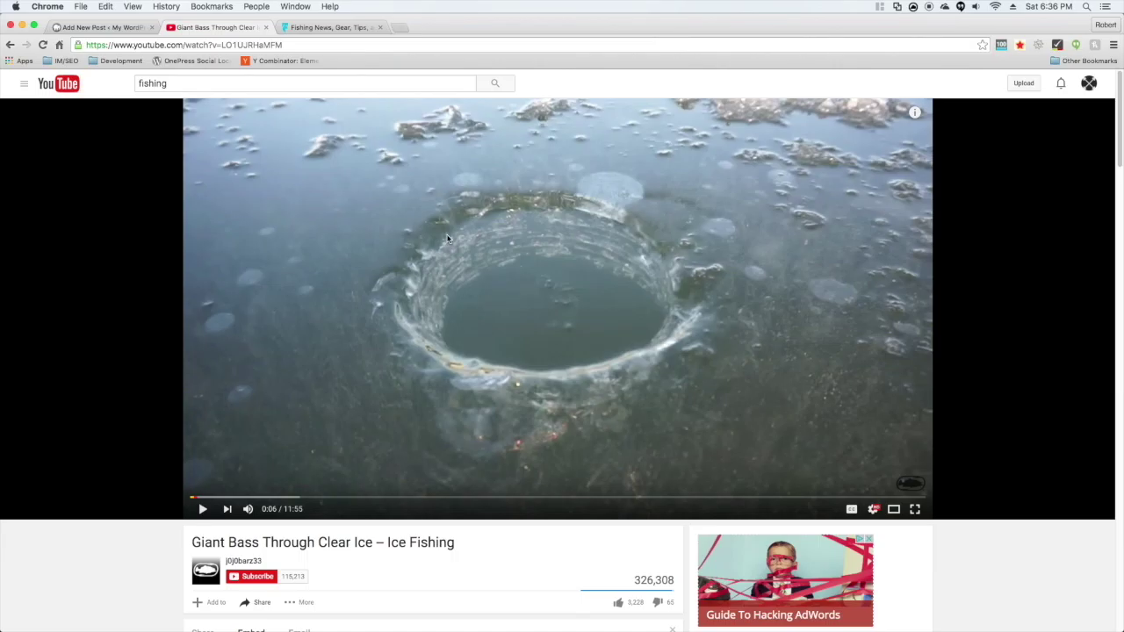
{"action": "scroll", "coordinate": [484, 250], "scroll_direction": "down", "scroll_amount": 5}
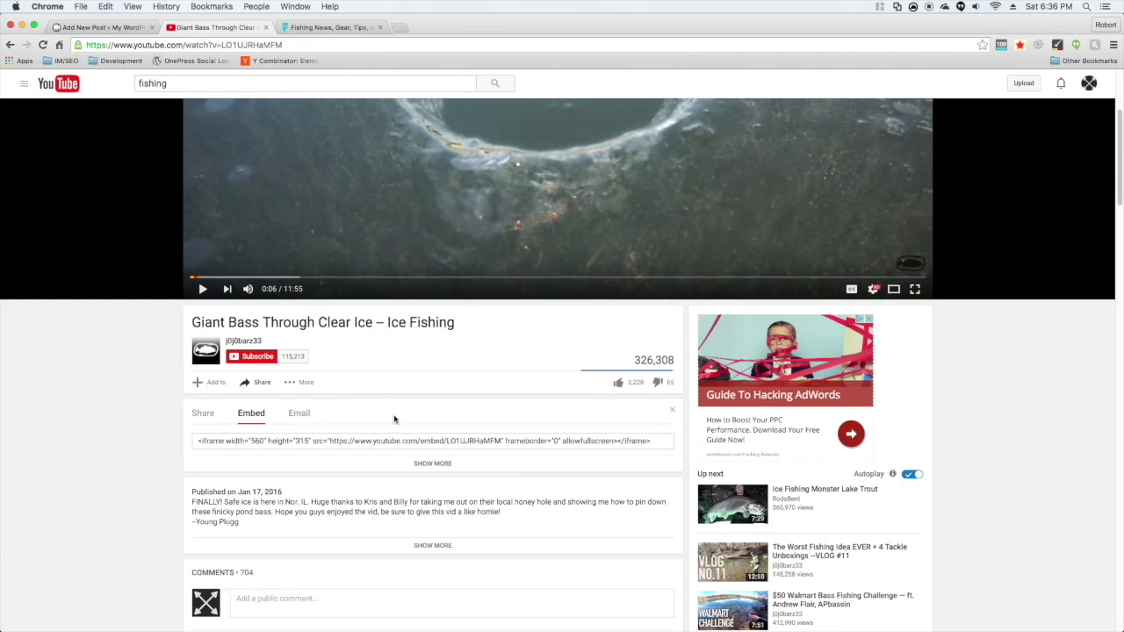
{"action": "left_click", "coordinate": [311, 443]}
{"action": "right_click", "coordinate": [313, 444]}
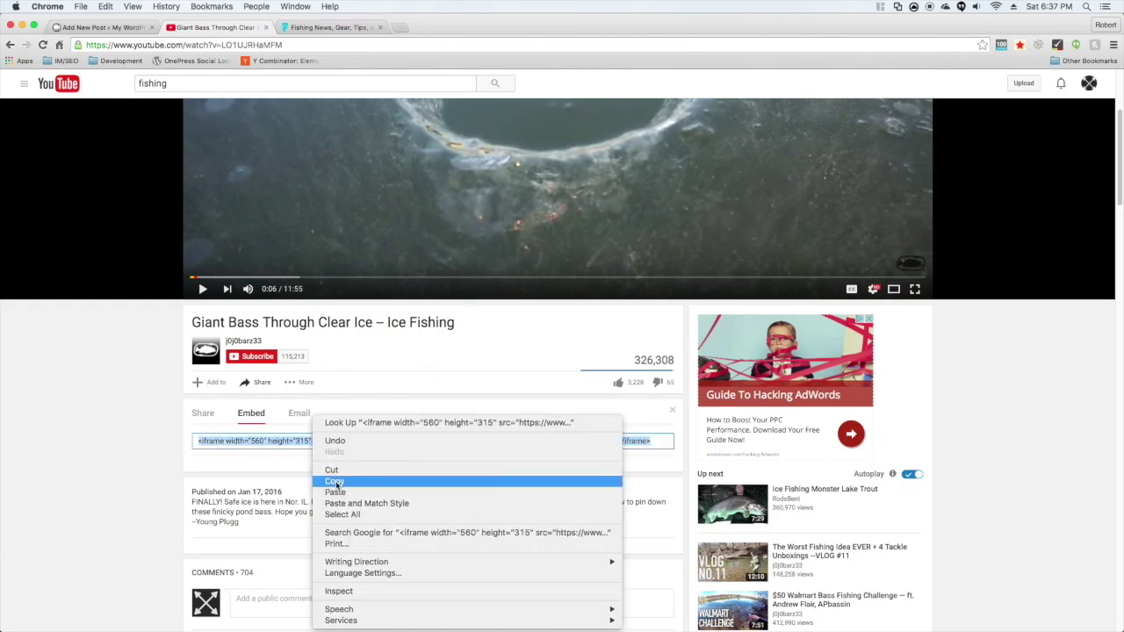
{"action": "left_click", "coordinate": [335, 481]}
Back in WordPress, paste the video embed code at the end of the Fishing 101 post's HTML text and return to visual editing.
{"action": "left_click", "coordinate": [101, 28]}
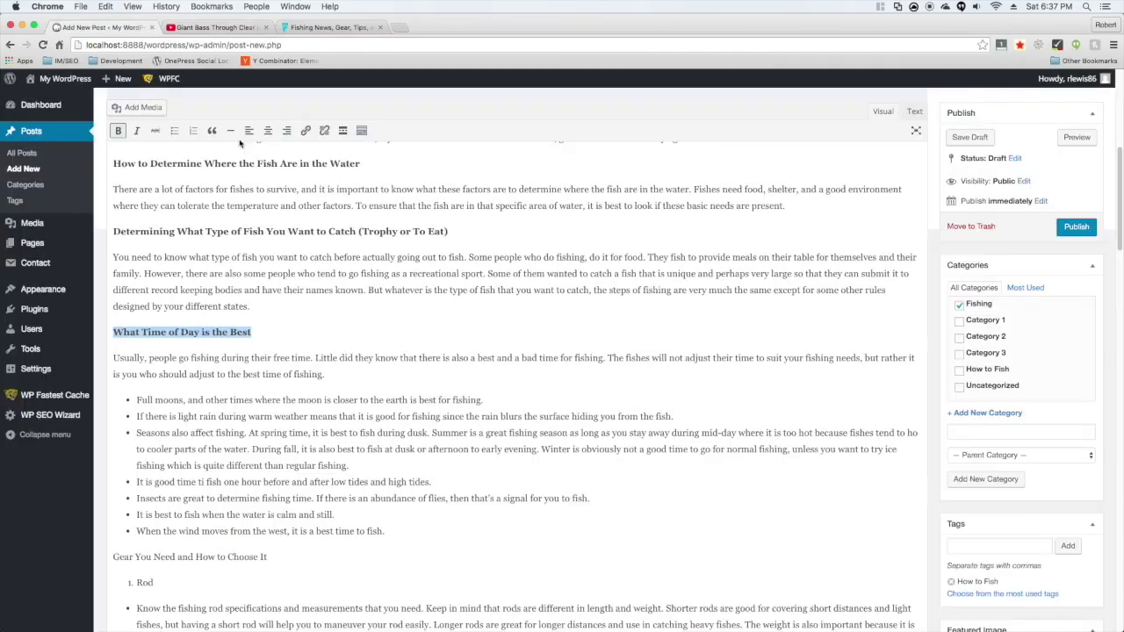
{"action": "left_click", "coordinate": [914, 111]}
{"action": "scroll", "coordinate": [382, 360], "scroll_direction": "down", "scroll_amount": 20}
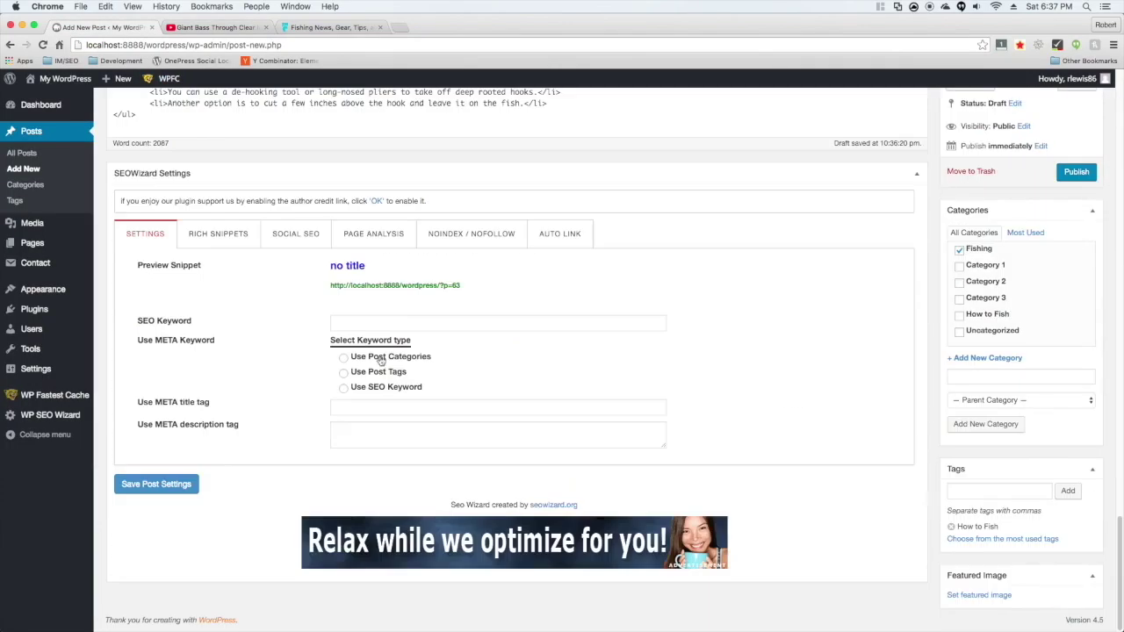
{"action": "scroll", "coordinate": [298, 228], "scroll_direction": "up", "scroll_amount": 2}
{"action": "left_click", "coordinate": [223, 223]}
{"action": "key", "text": "Return"}
{"action": "key", "text": "Return"}
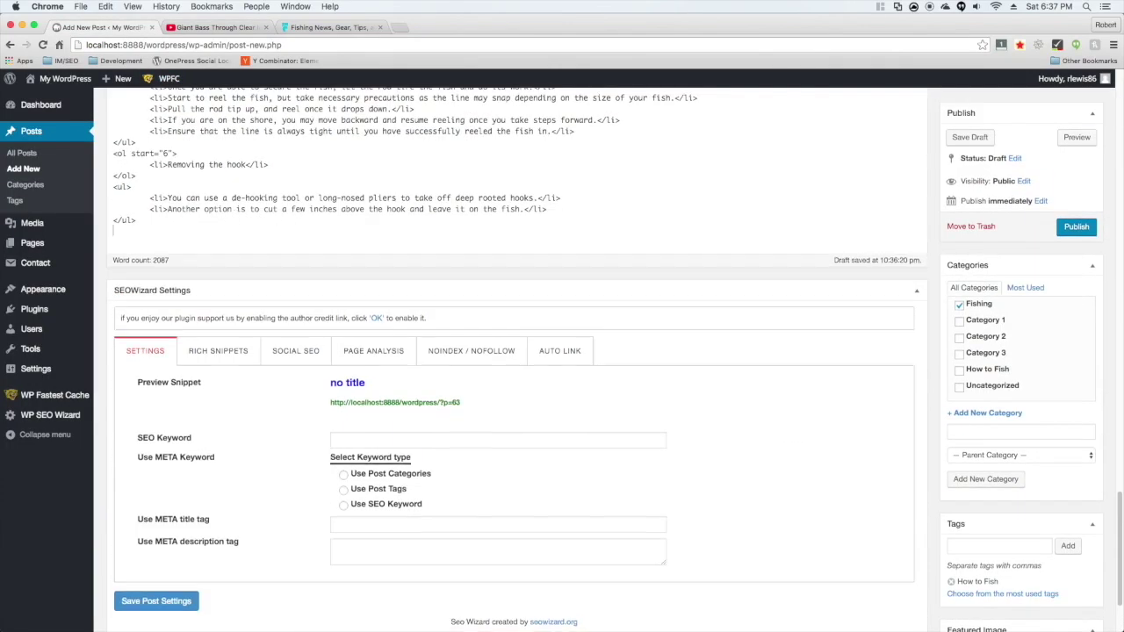
{"action": "key", "text": "cmd+v"}
{"action": "scroll", "coordinate": [896, 109], "scroll_direction": "up", "scroll_amount": 20}
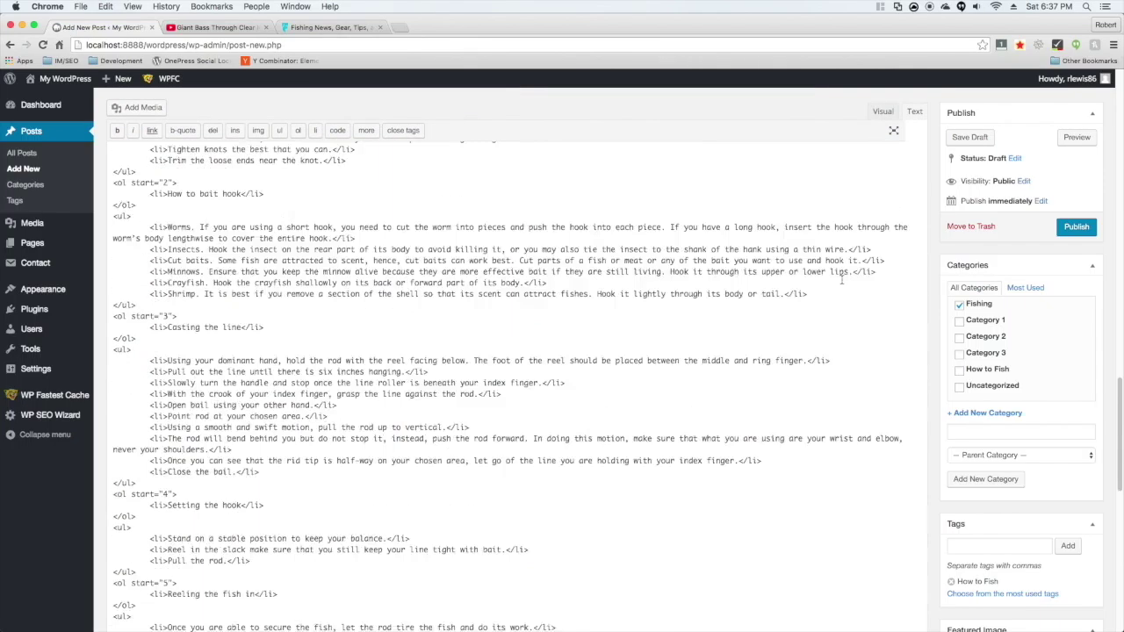
{"action": "left_click", "coordinate": [883, 111]}
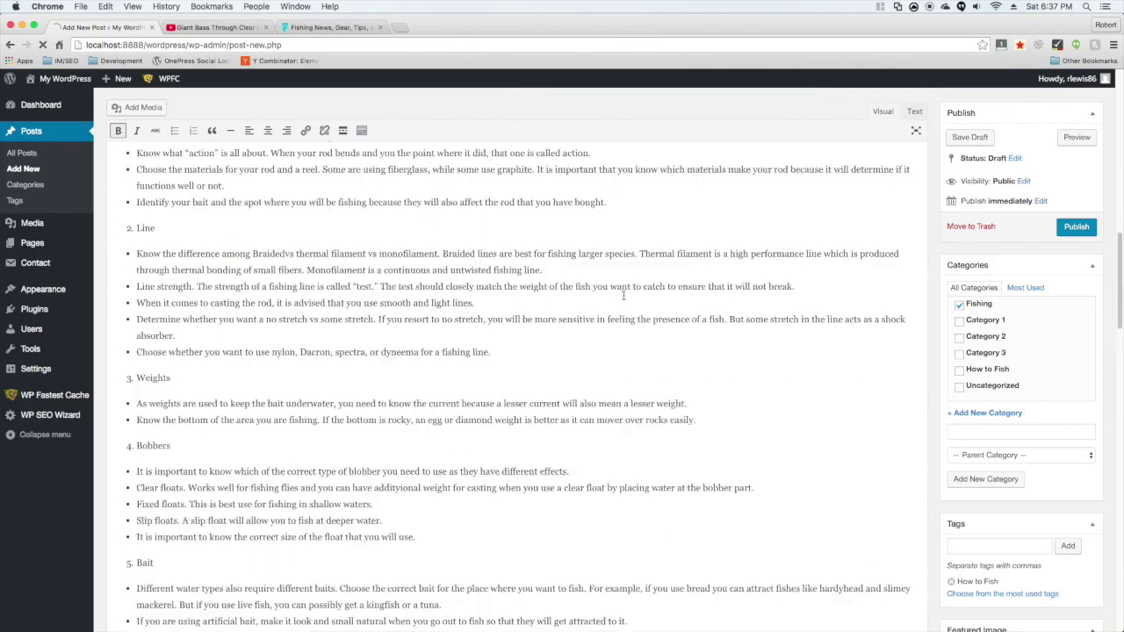
{"action": "scroll", "coordinate": [623, 297], "scroll_direction": "up", "scroll_amount": 10}
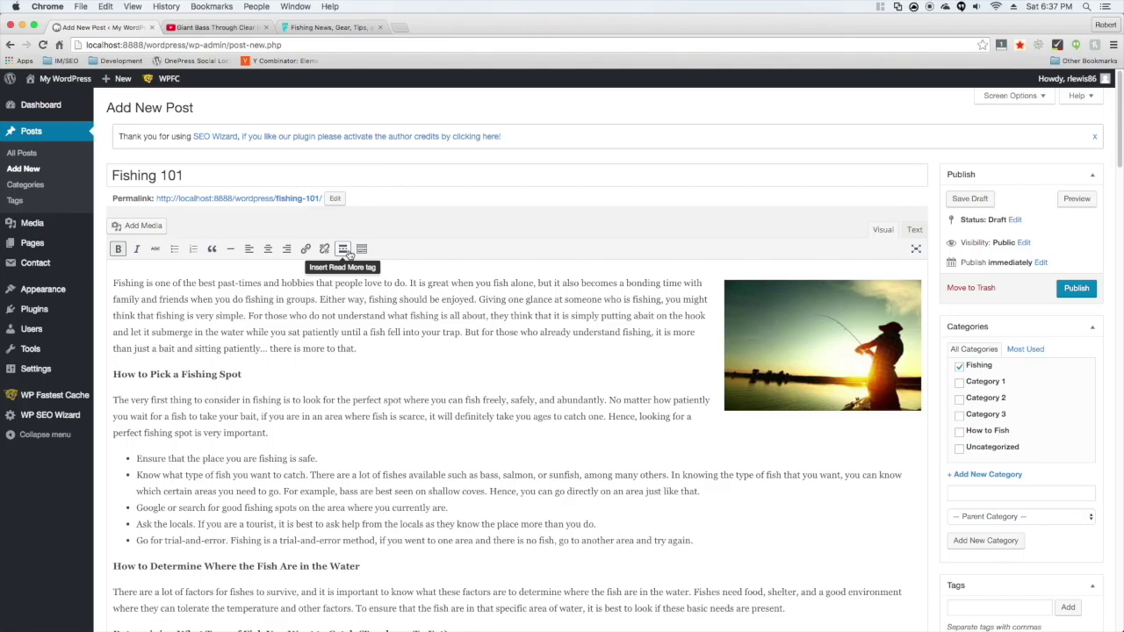
Switch to the World Fishing Network website and copy its address.
{"action": "left_click", "coordinate": [322, 27]}
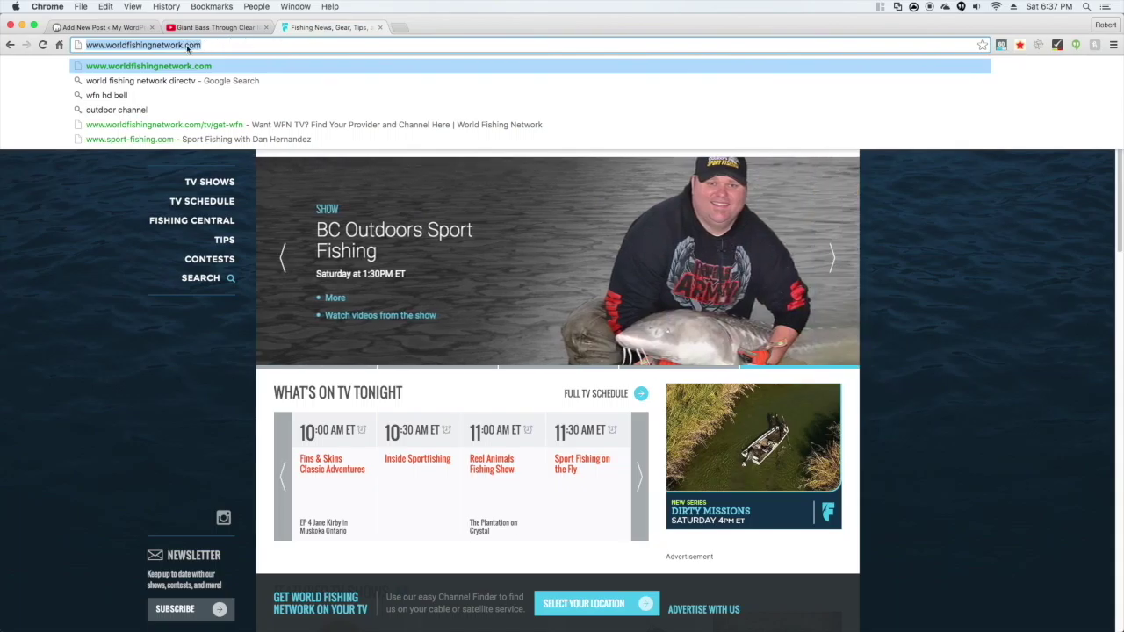
{"action": "right_click", "coordinate": [188, 44]}
{"action": "left_click", "coordinate": [216, 58]}
{"action": "left_click", "coordinate": [101, 27]}
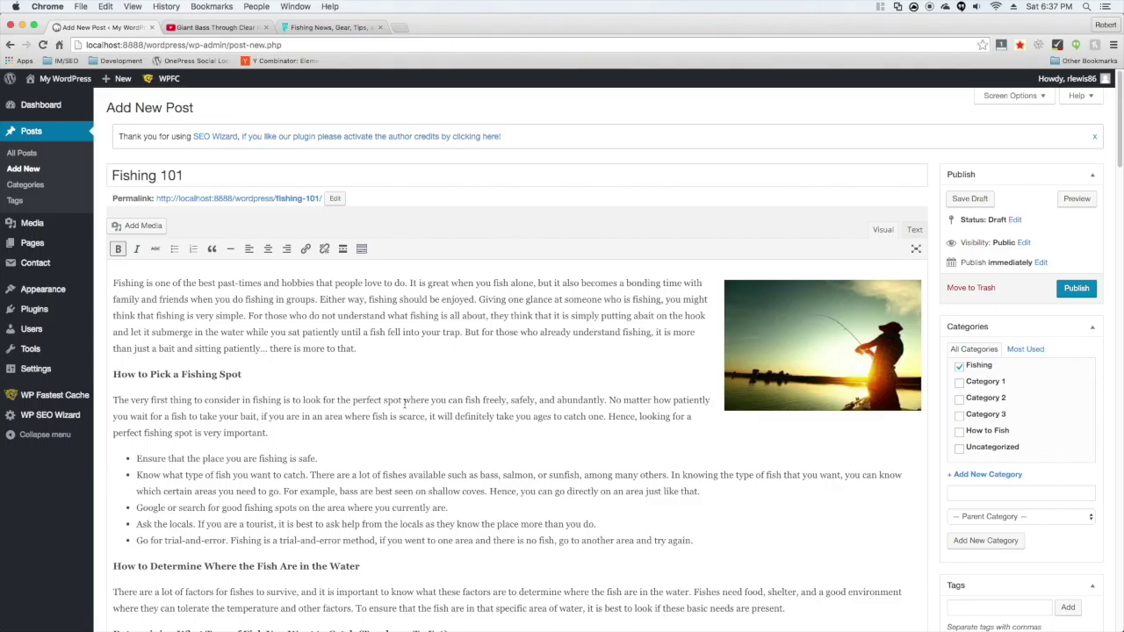
{"action": "left_click_drag", "start_coordinate": [466, 401], "coordinate": [506, 400]}
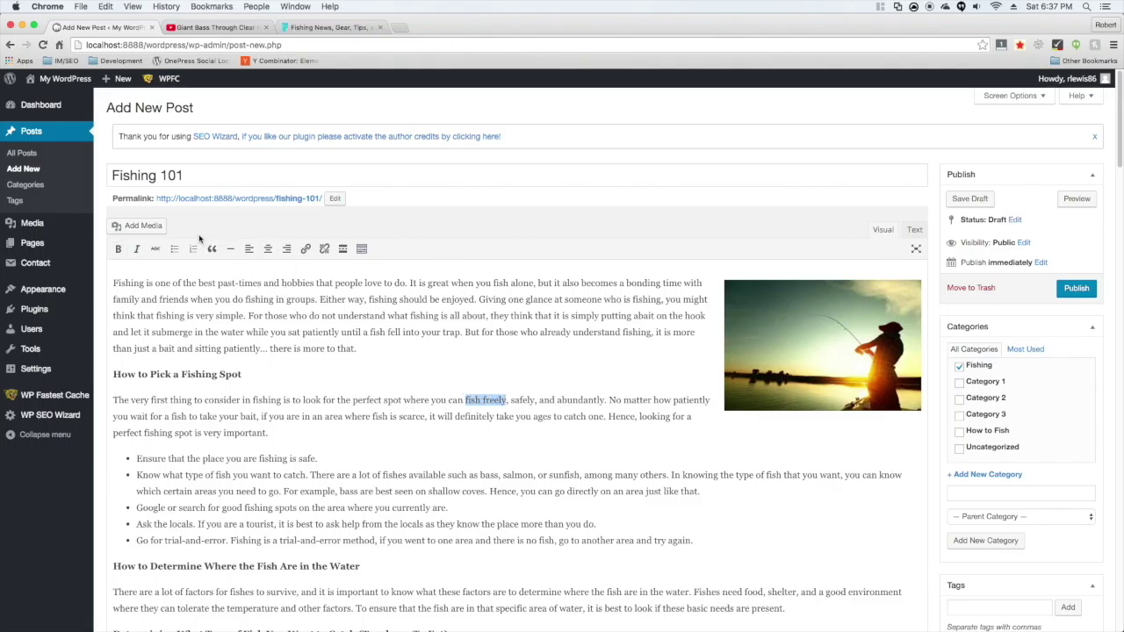
{"action": "left_click", "coordinate": [305, 249]}
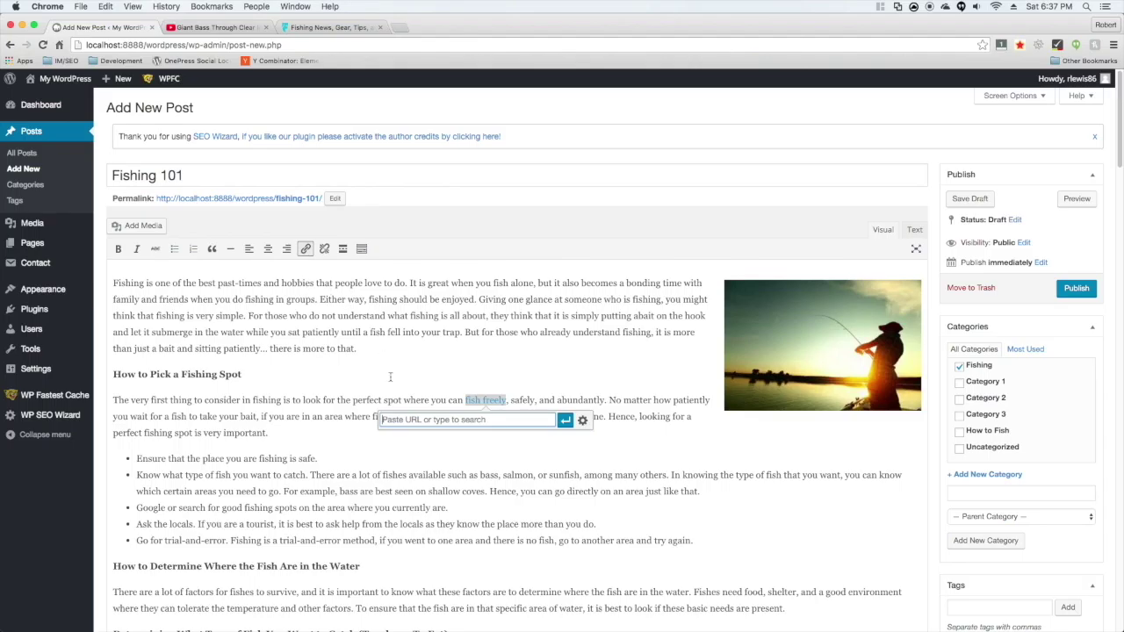
{"action": "right_click", "coordinate": [417, 421]}
{"action": "left_click", "coordinate": [448, 477]}
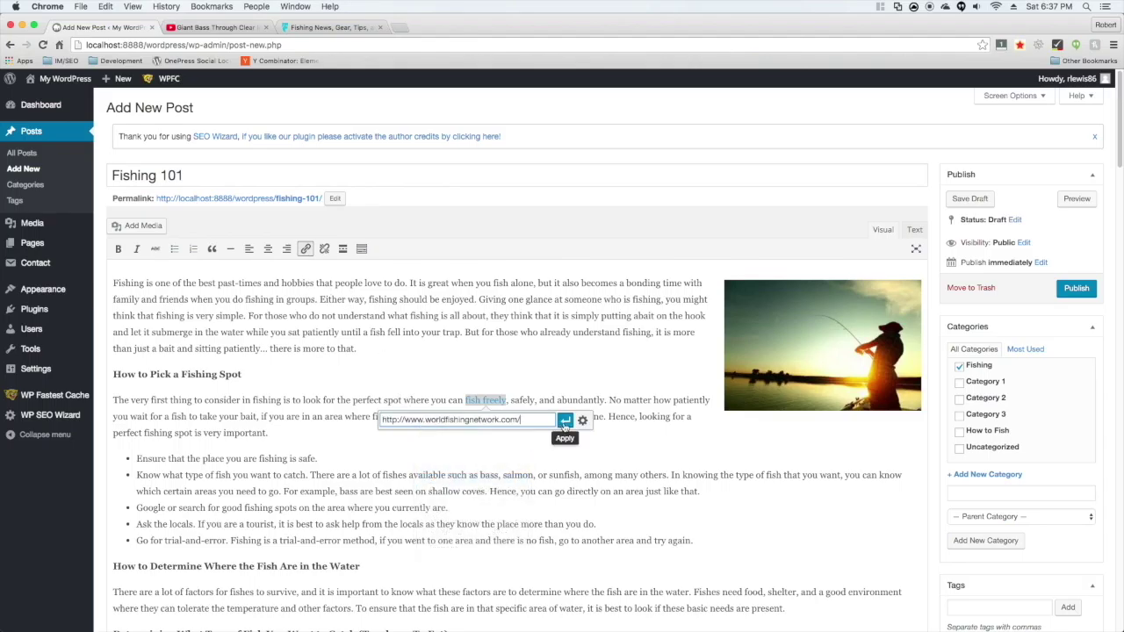
{"action": "left_click", "coordinate": [565, 422]}
{"action": "left_click", "coordinate": [522, 446]}
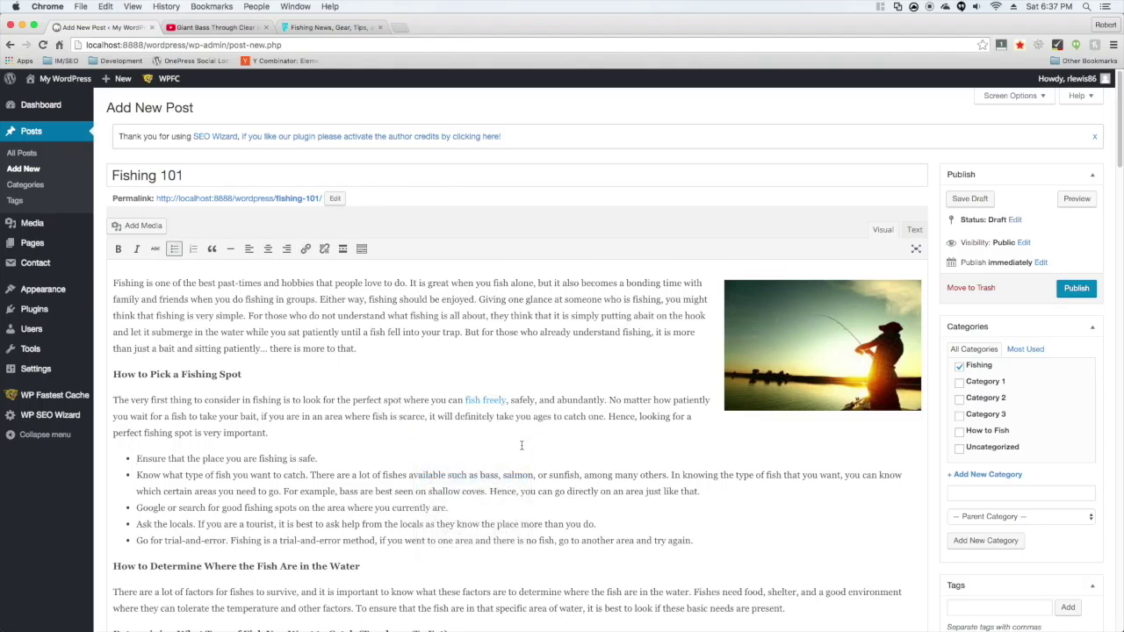